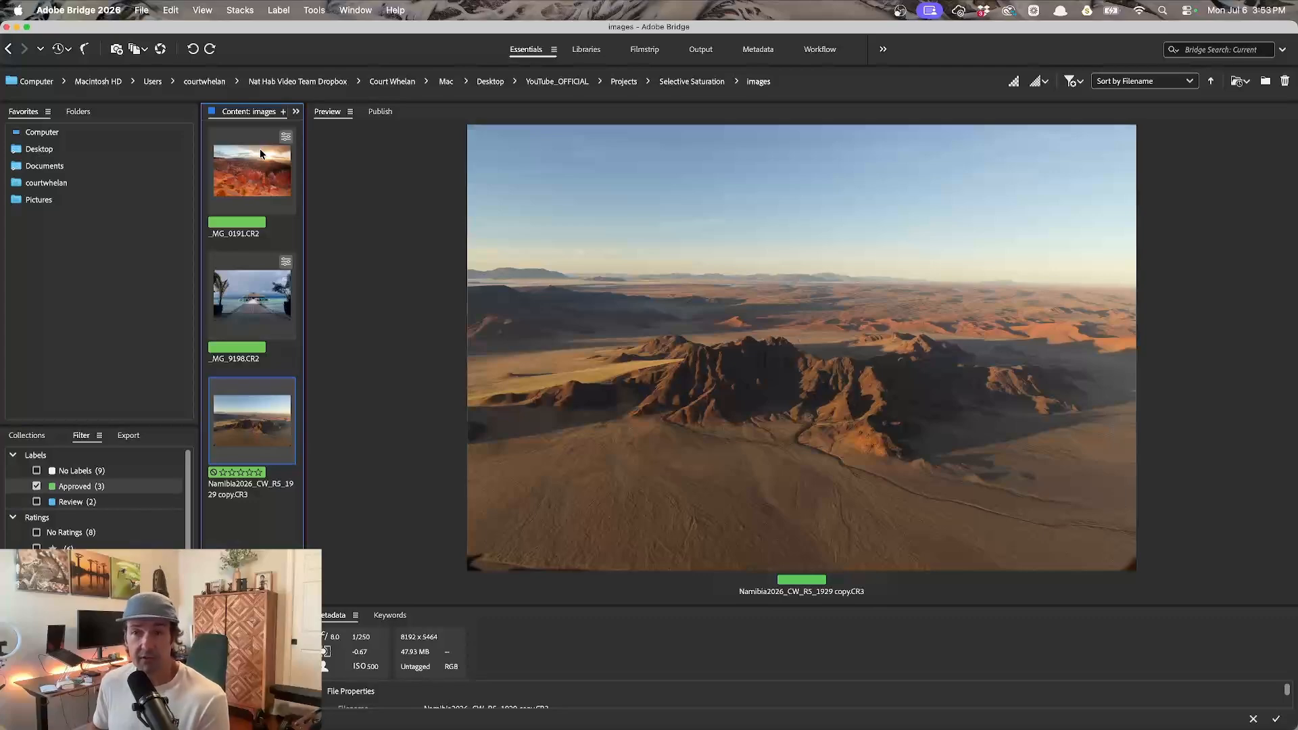
- Select the _MG_0191.CR2 image and open it in Camera Raw
{"action": "key", "text": "Up"}
{"action": "key", "text": "Up"}
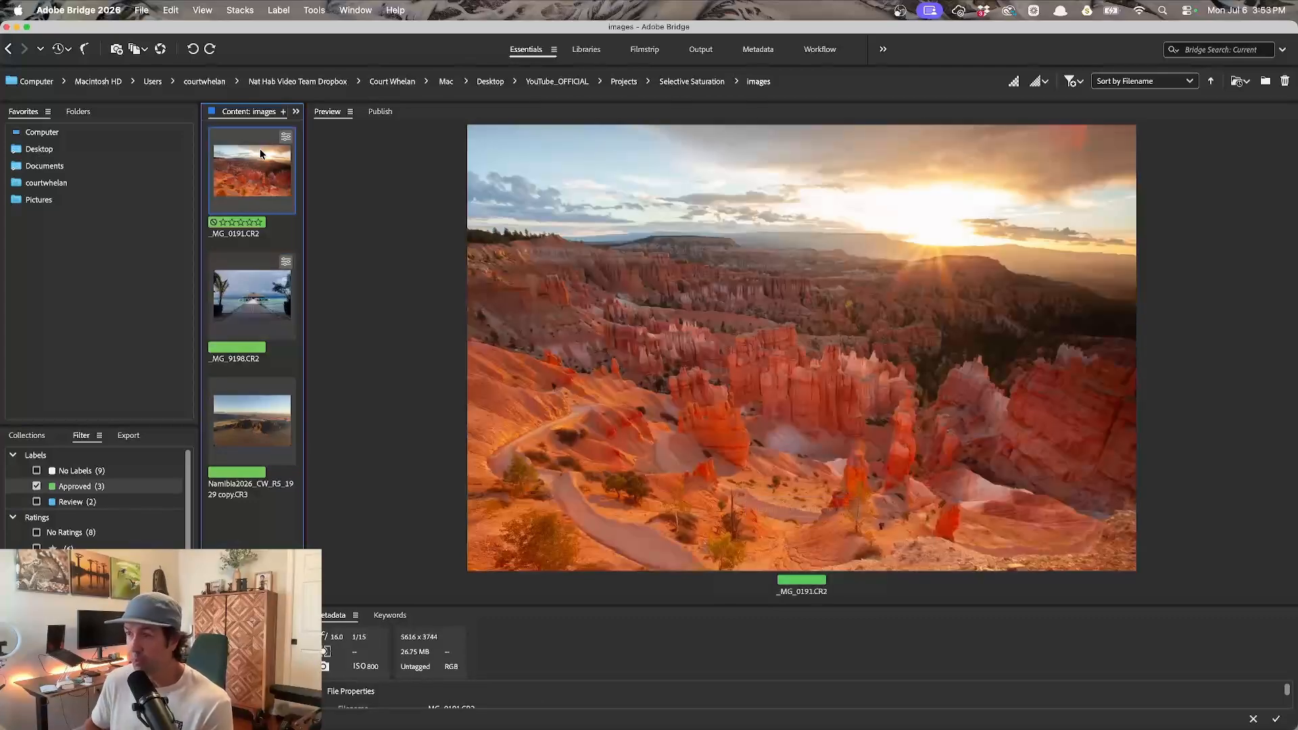
{"action": "double_click", "coordinate": [261, 150]}
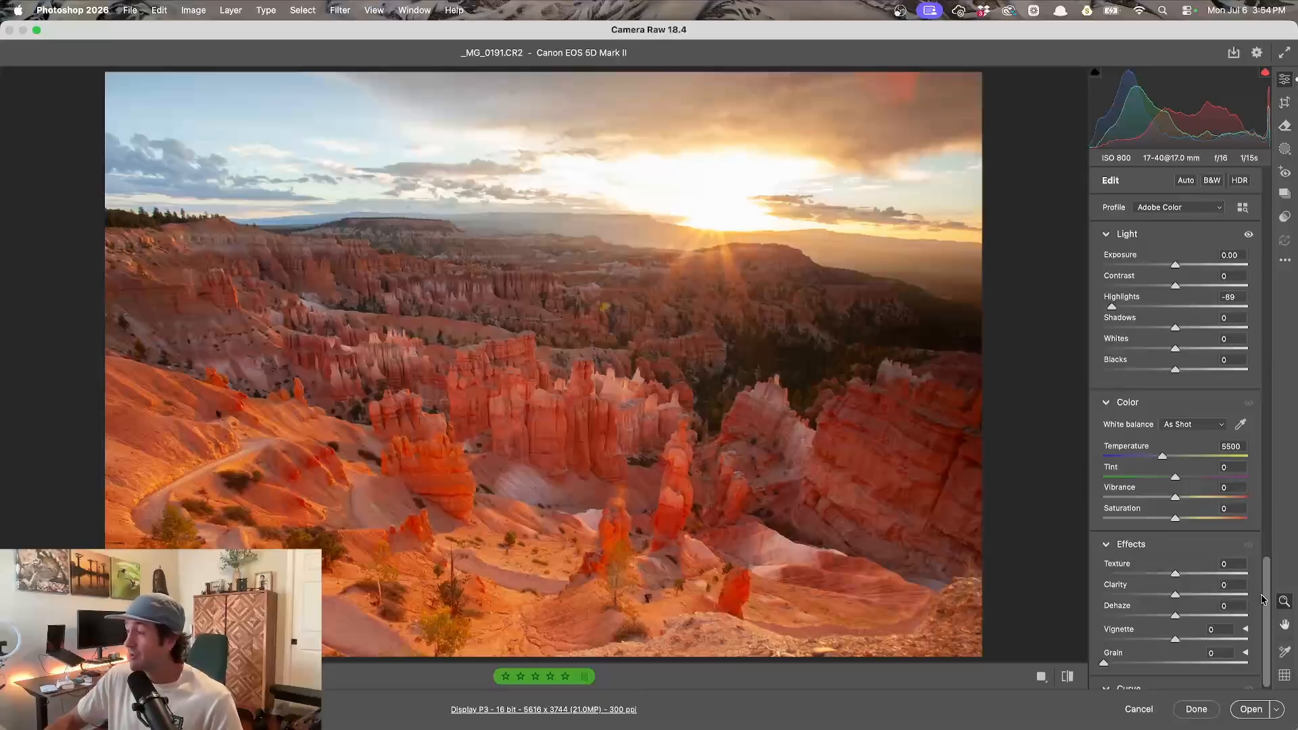
- In the Color Mixer, lower the Blues luminance to -61
{"action": "scroll", "coordinate": [1262, 599], "scroll_direction": "down", "scroll_amount": 10}
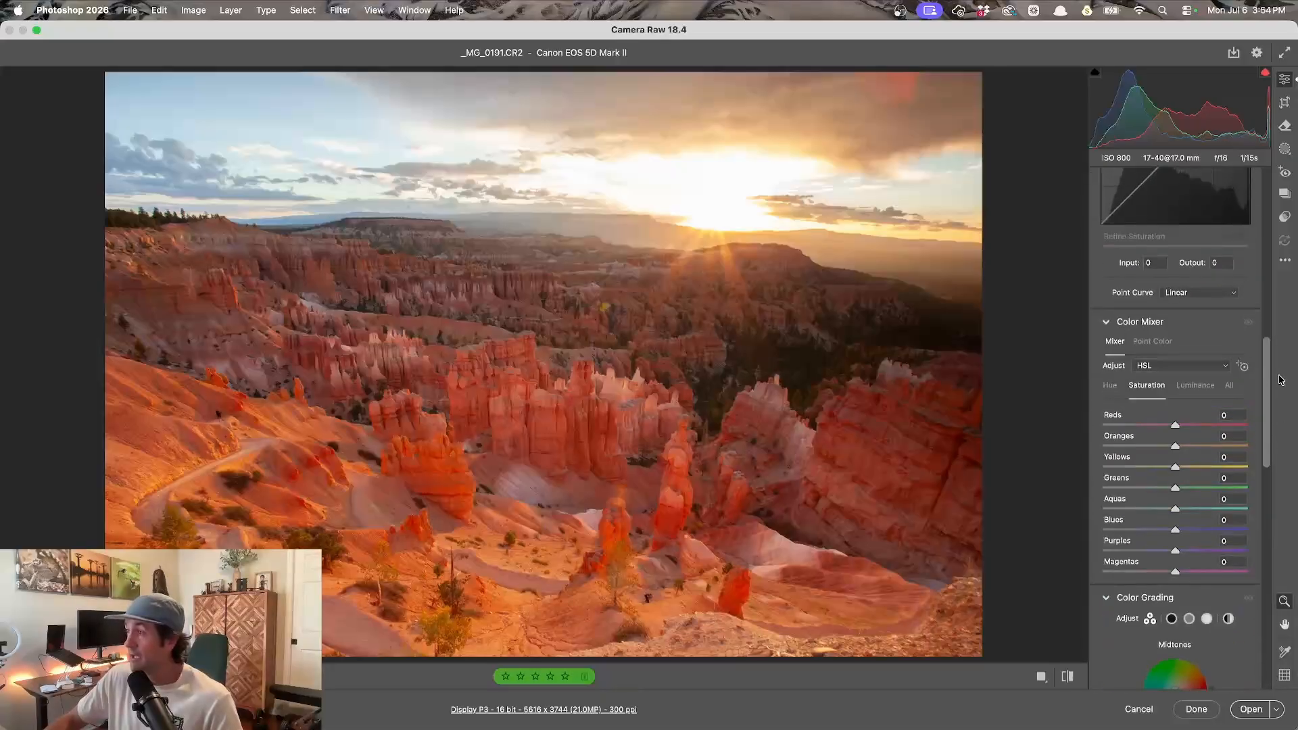
{"action": "left_click", "coordinate": [1107, 323]}
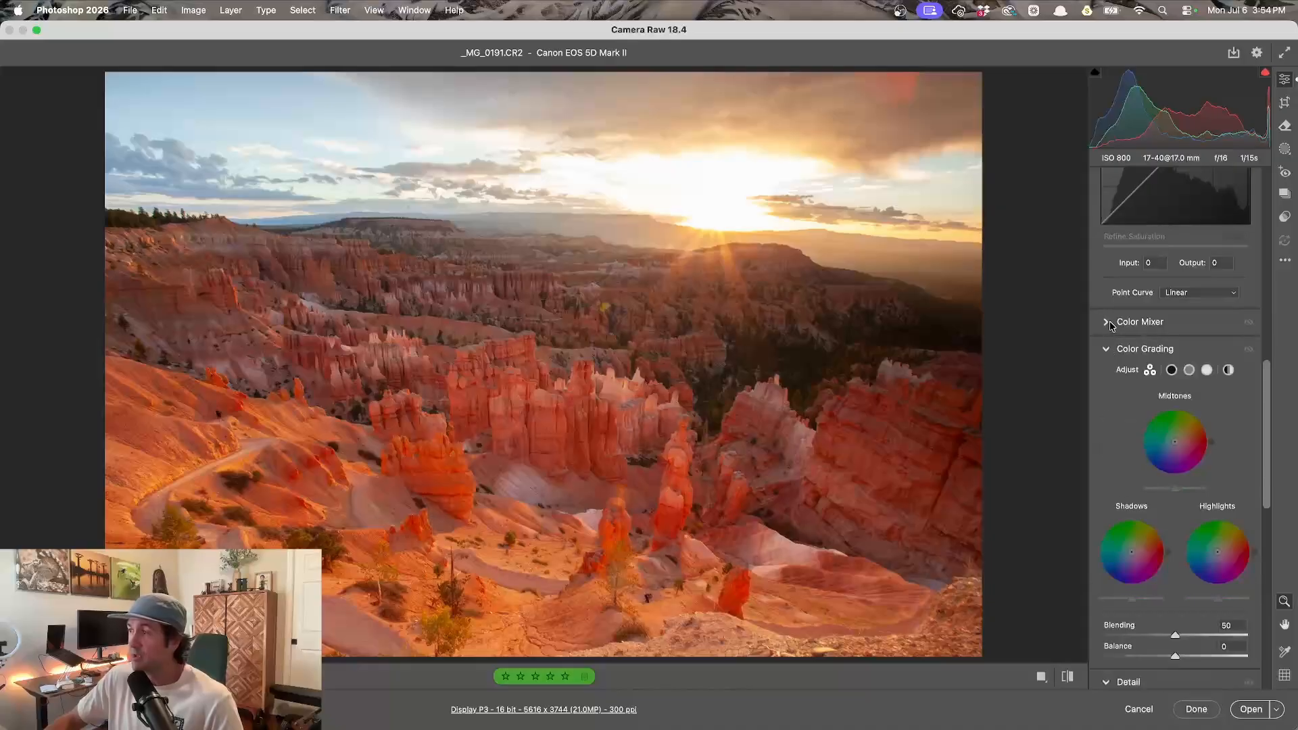
{"action": "left_click", "coordinate": [1107, 322]}
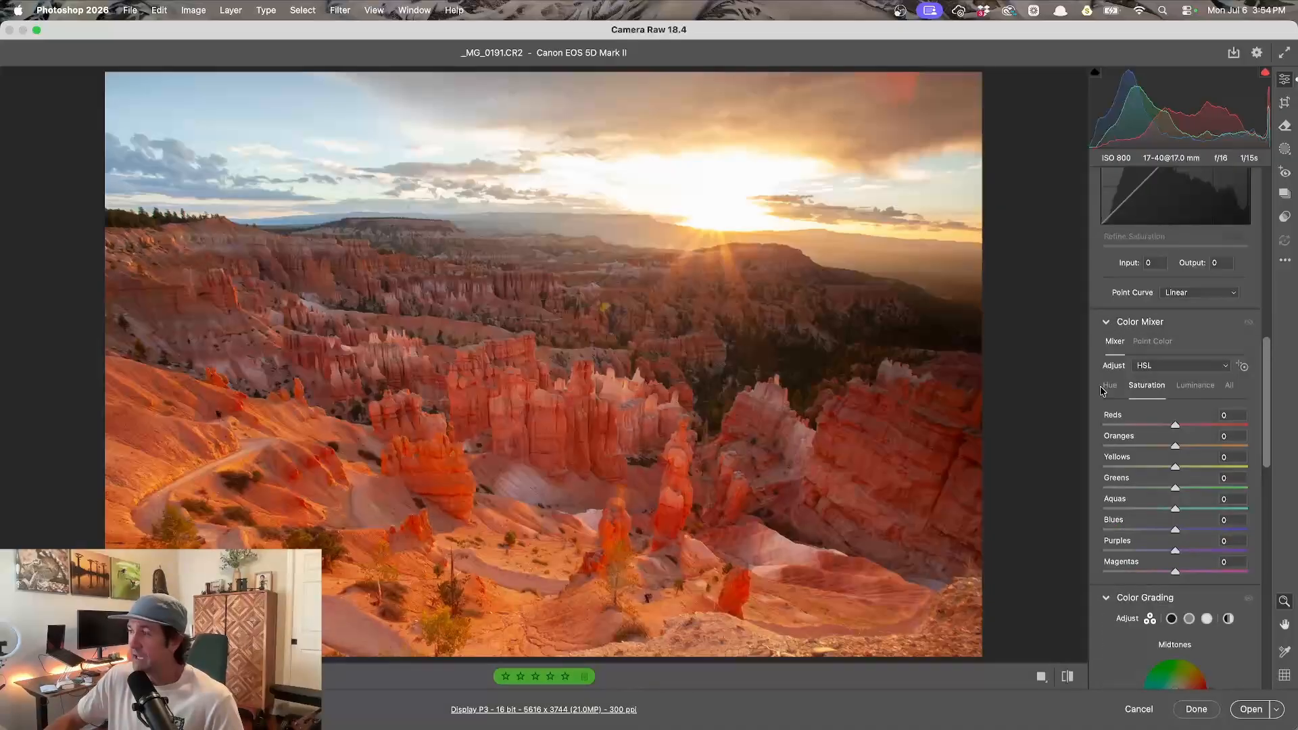
{"action": "left_click", "coordinate": [1190, 386]}
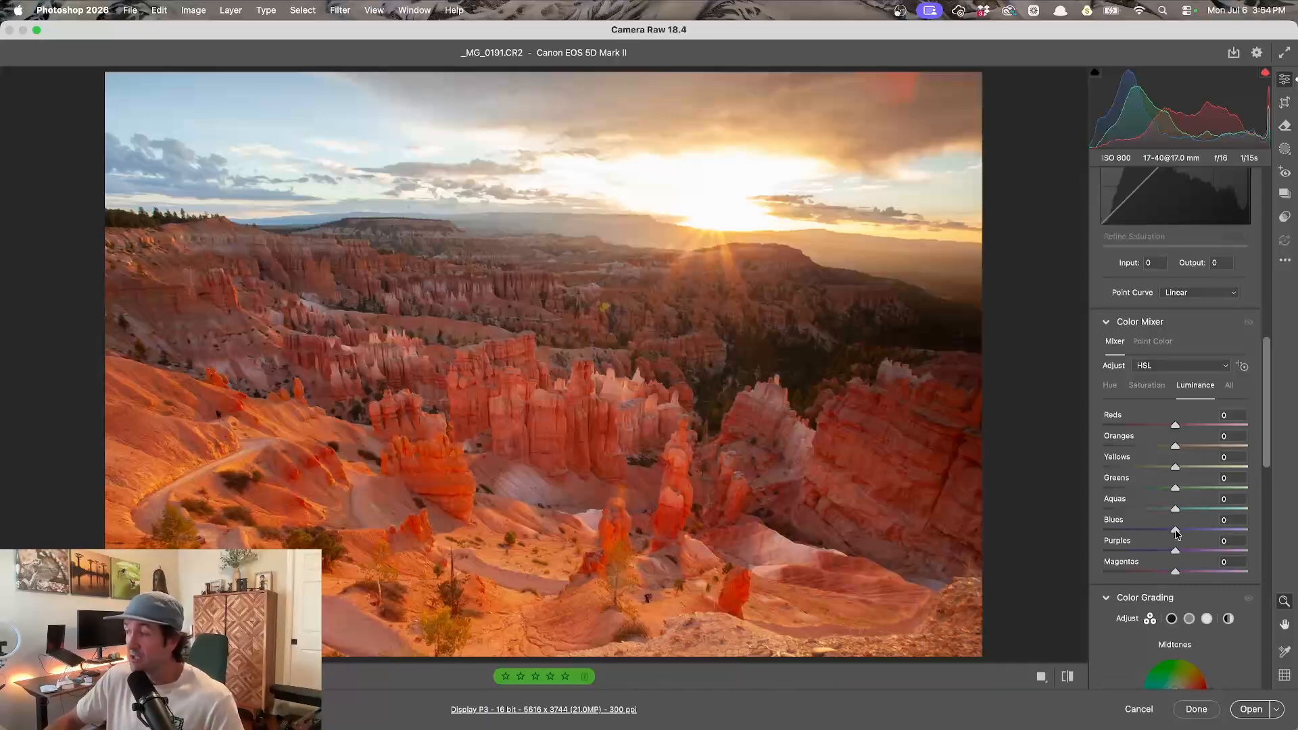
{"action": "left_click_drag", "start_coordinate": [1176, 532], "coordinate": [1133, 539]}
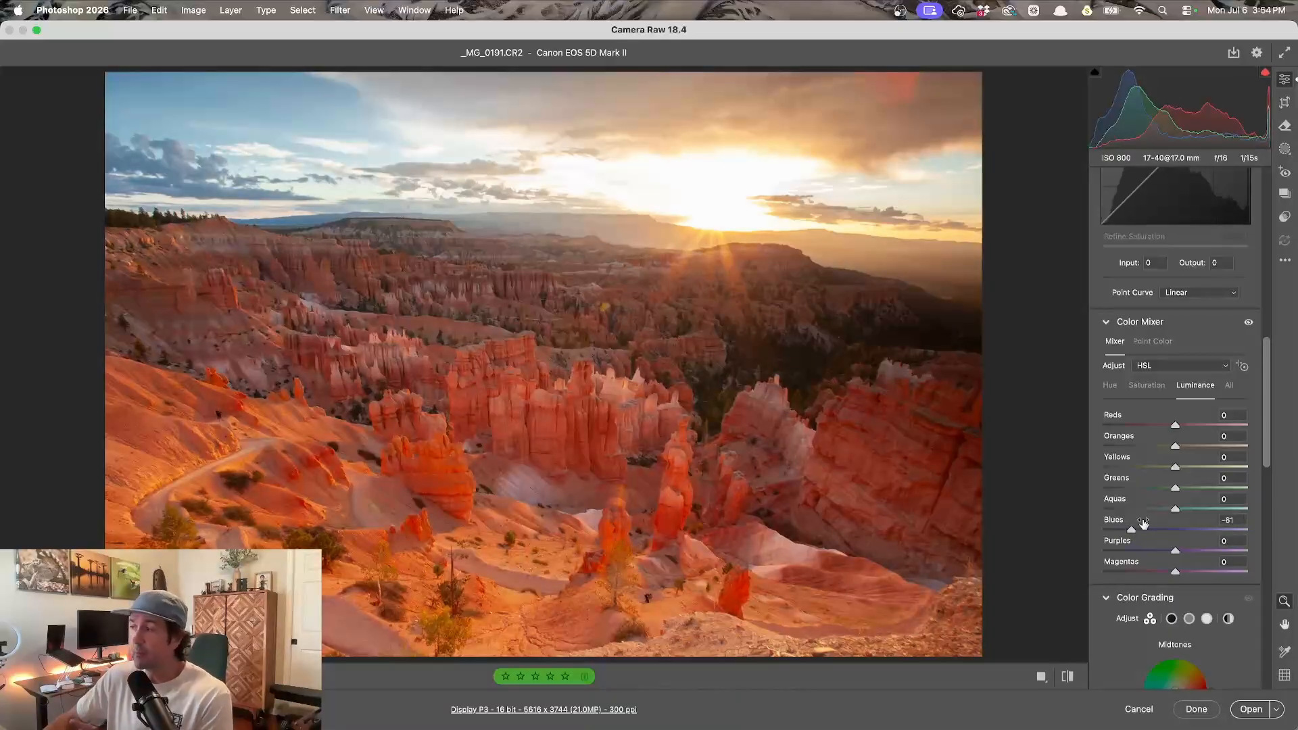
- Raise the Blues saturation to +65 and finish the Camera Raw edit
{"action": "left_click", "coordinate": [1150, 390]}
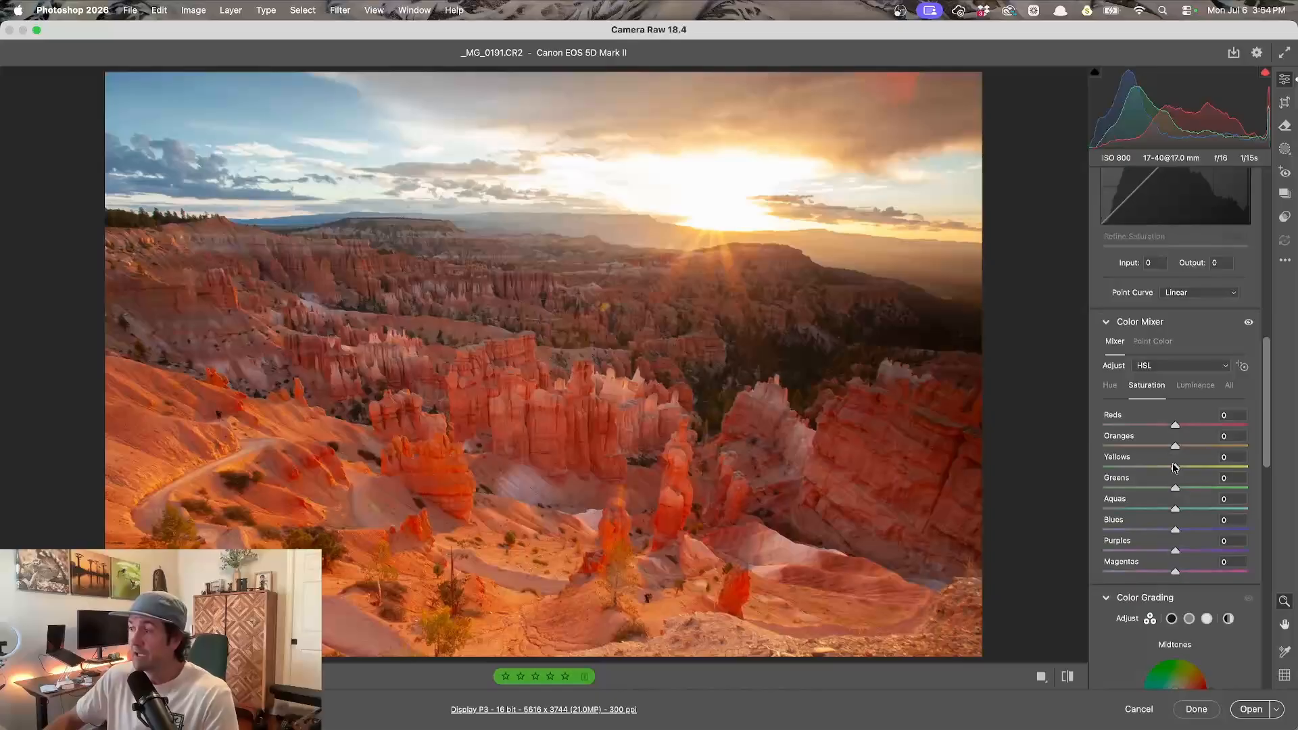
{"action": "left_click_drag", "start_coordinate": [1176, 531], "coordinate": [1225, 533]}
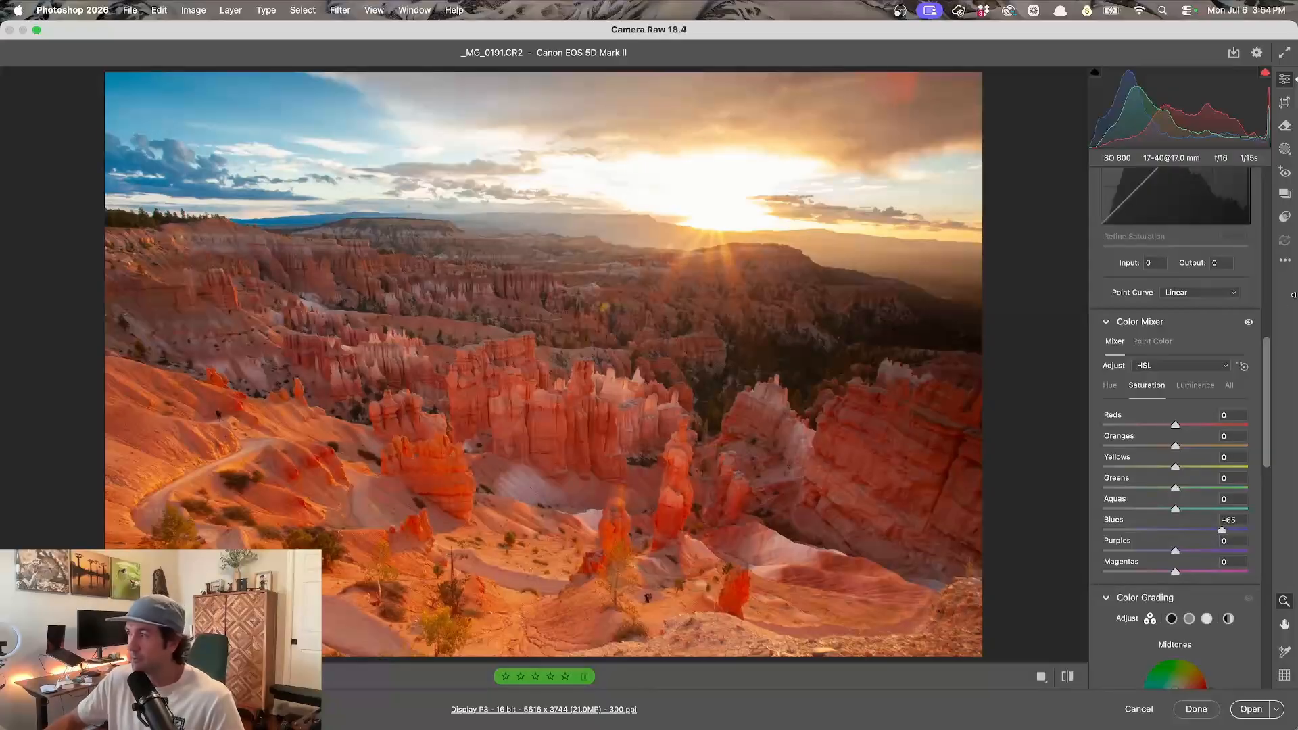
{"action": "left_click_drag", "start_coordinate": [1268, 371], "coordinate": [1259, 318]}
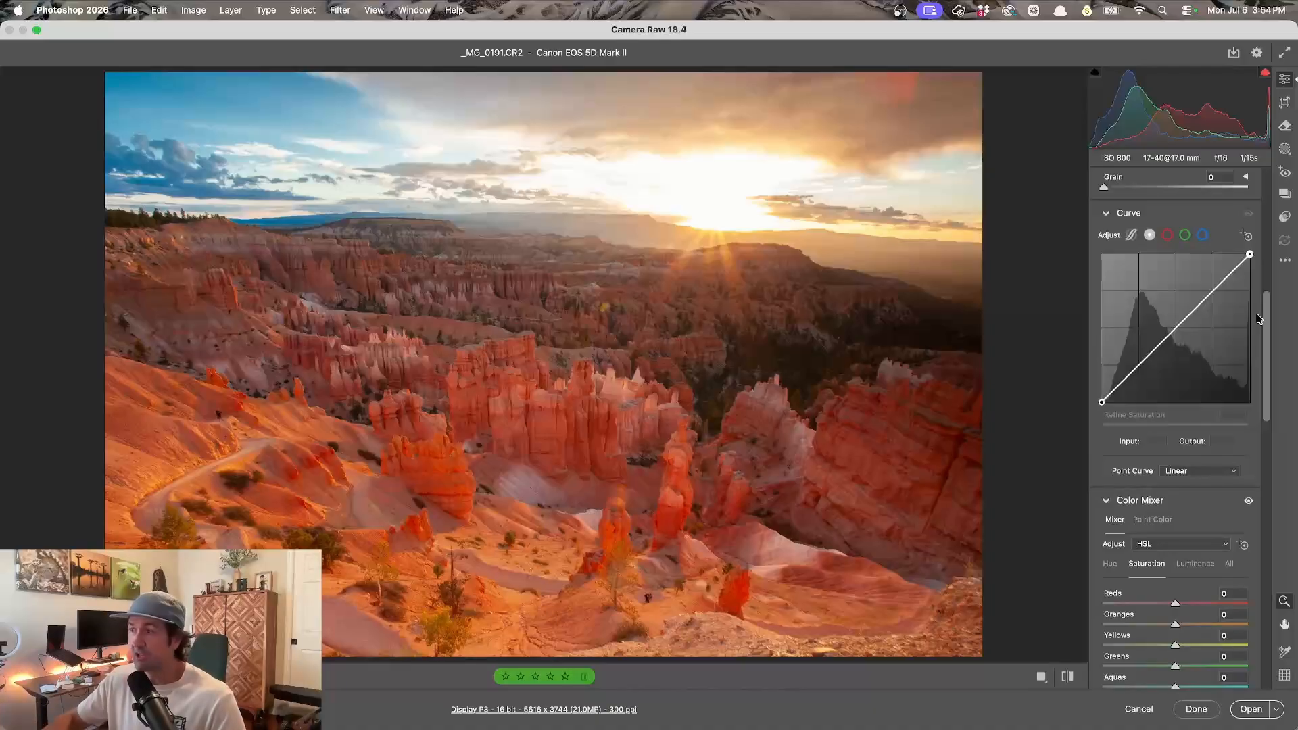
{"action": "left_click", "coordinate": [1195, 710]}
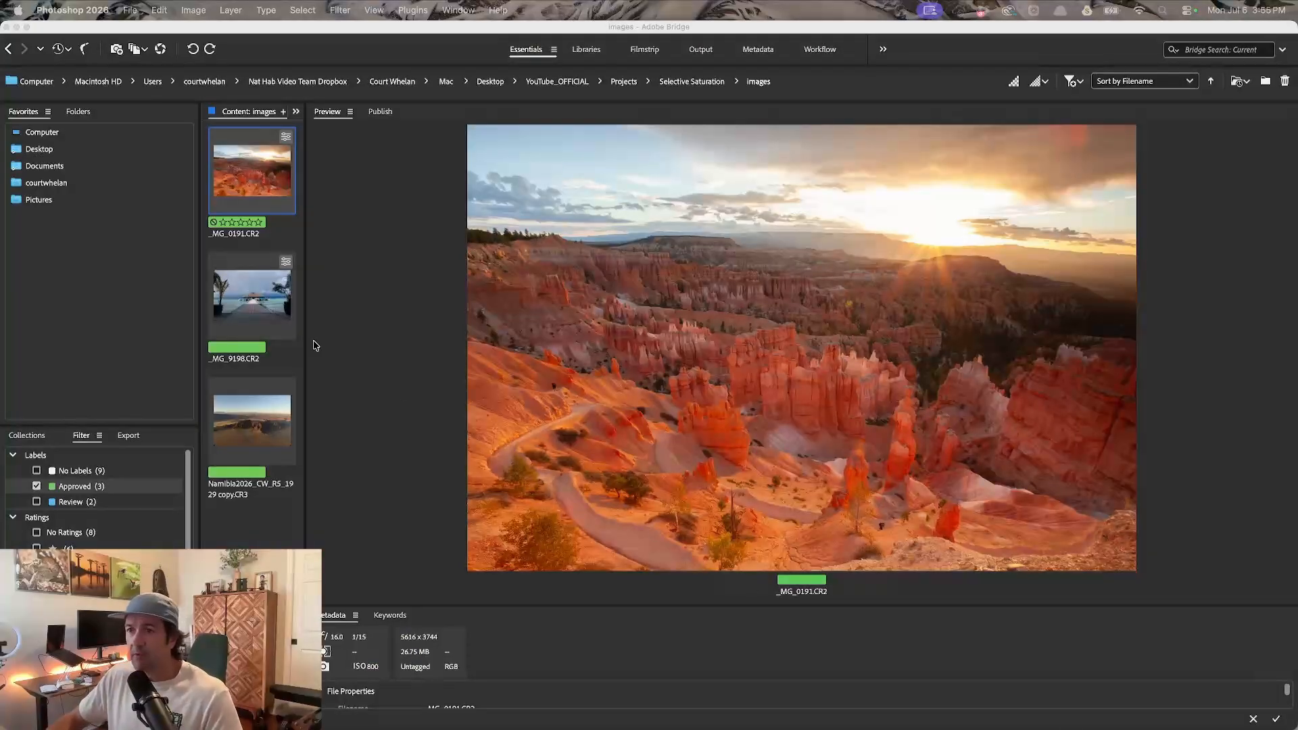
- Open the _MG_9198.CR2 pier photo in Camera Raw
{"action": "left_click", "coordinate": [249, 295]}
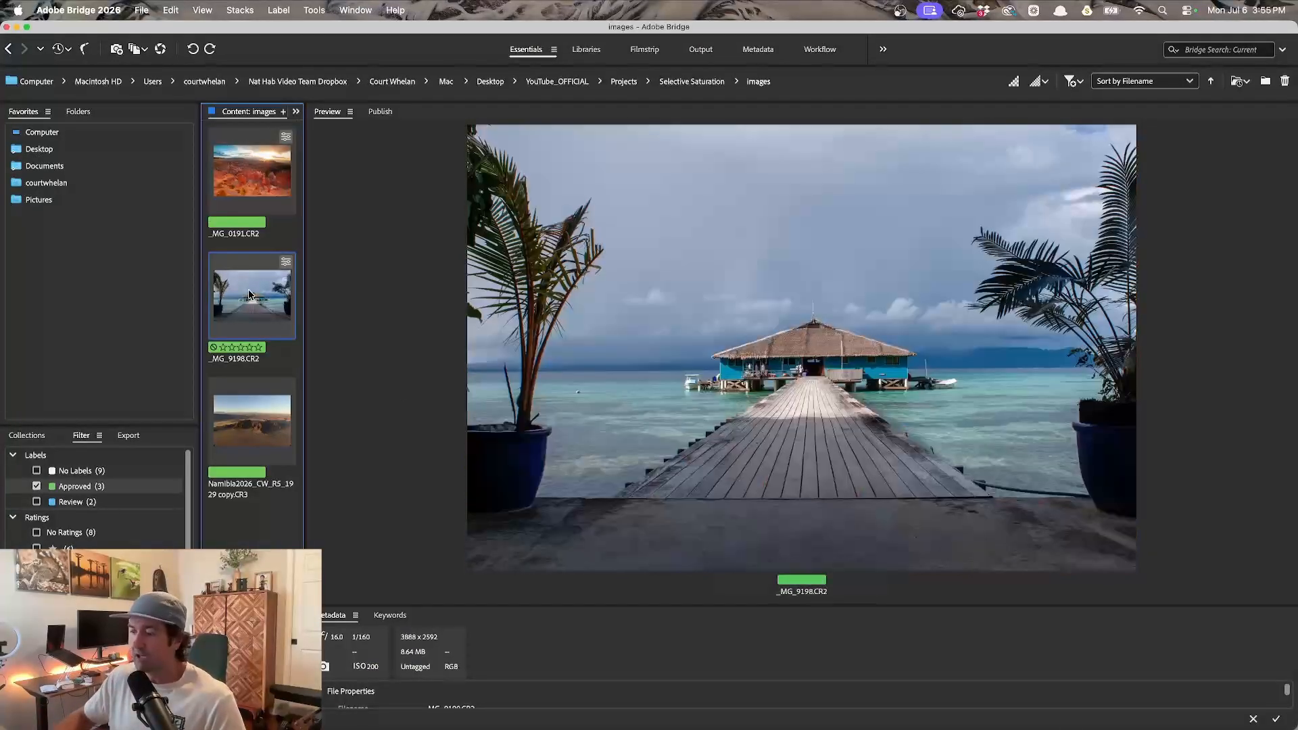
{"action": "double_click", "coordinate": [250, 295]}
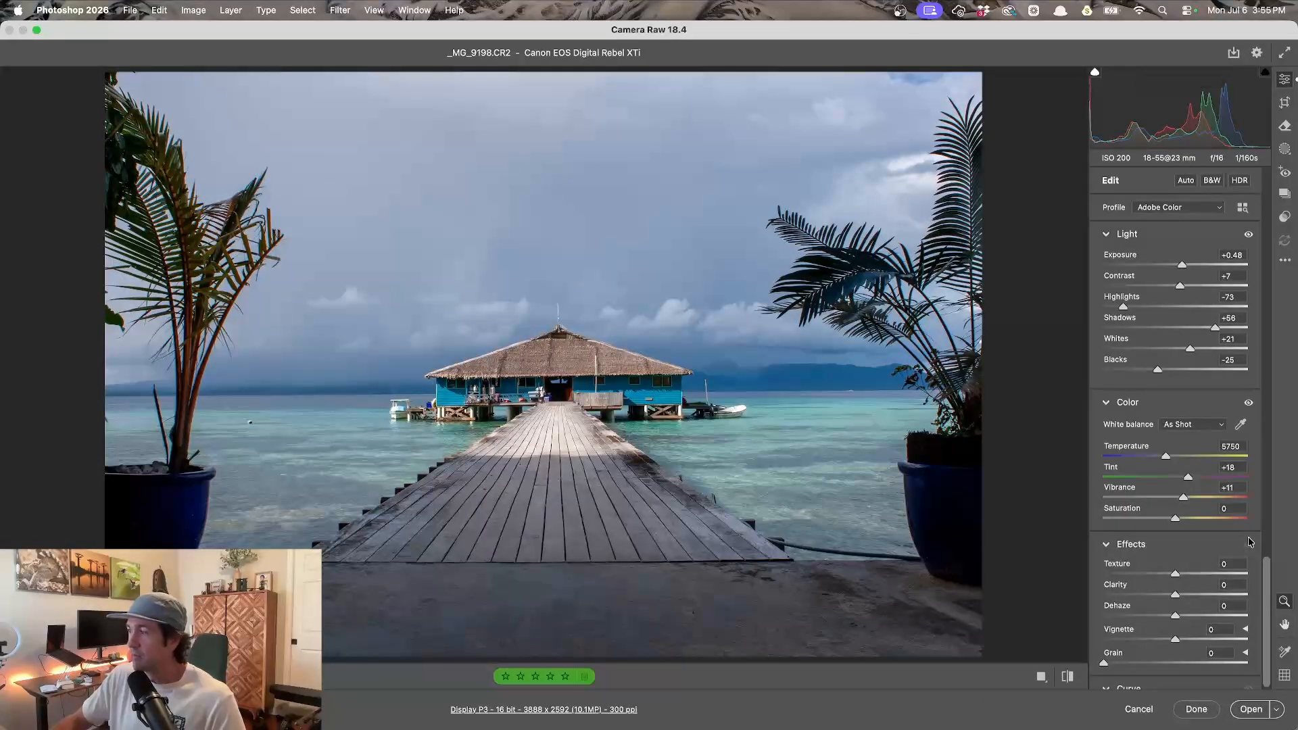
- Lower the Blues luminance in the Color Mixer to -44
{"action": "left_click_drag", "start_coordinate": [1268, 587], "coordinate": [1275, 371]}
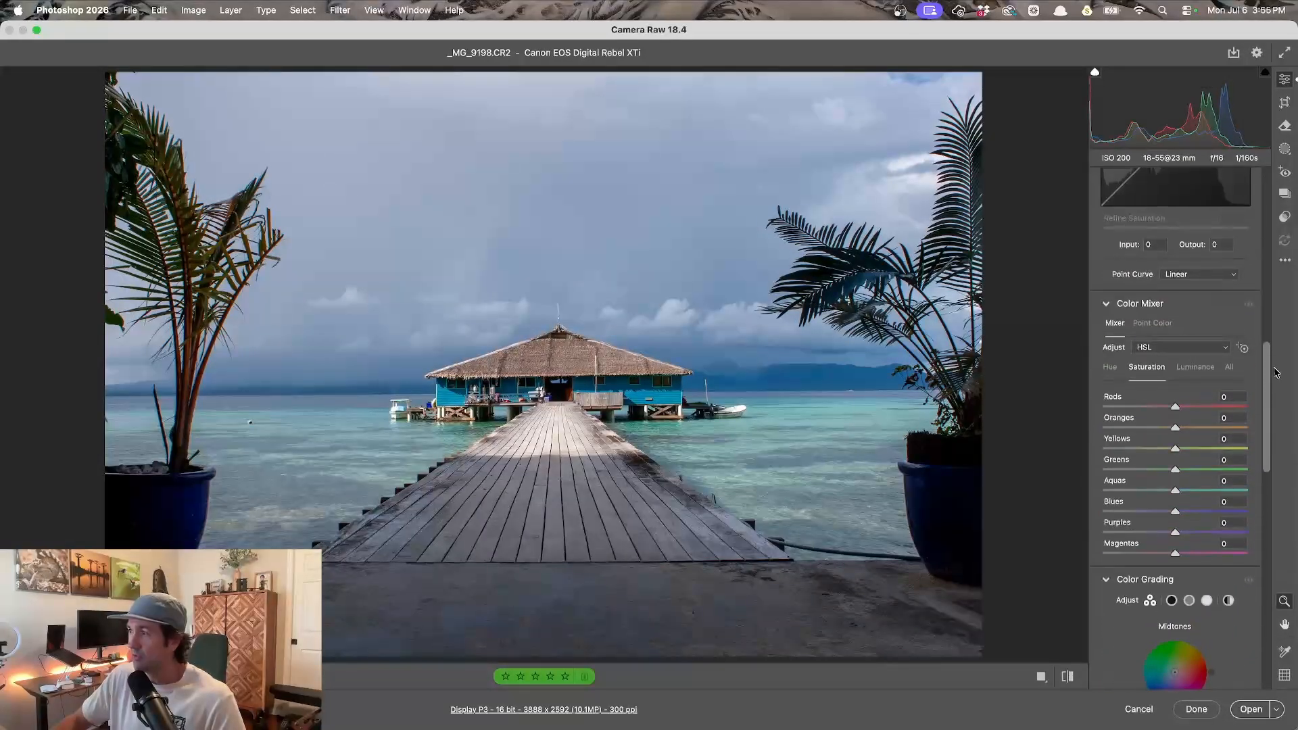
{"action": "left_click", "coordinate": [1192, 370]}
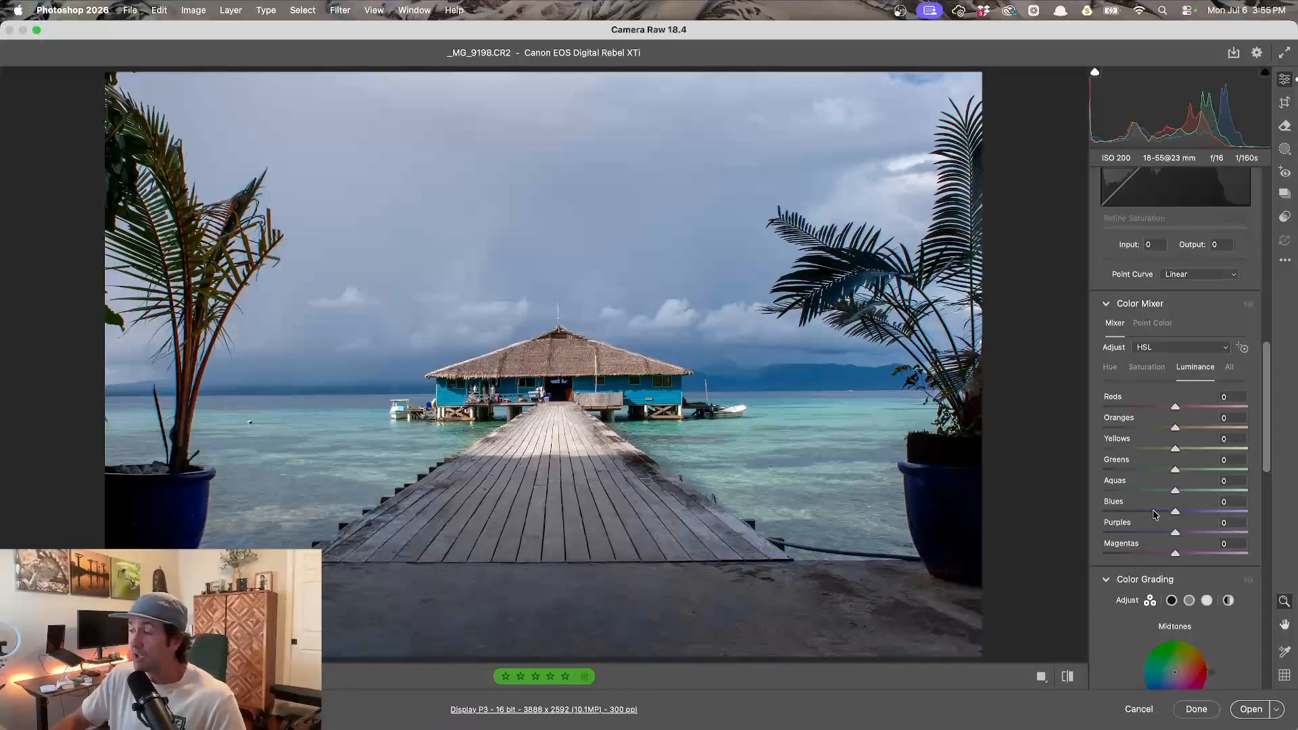
{"action": "left_click_drag", "start_coordinate": [1175, 514], "coordinate": [1143, 514]}
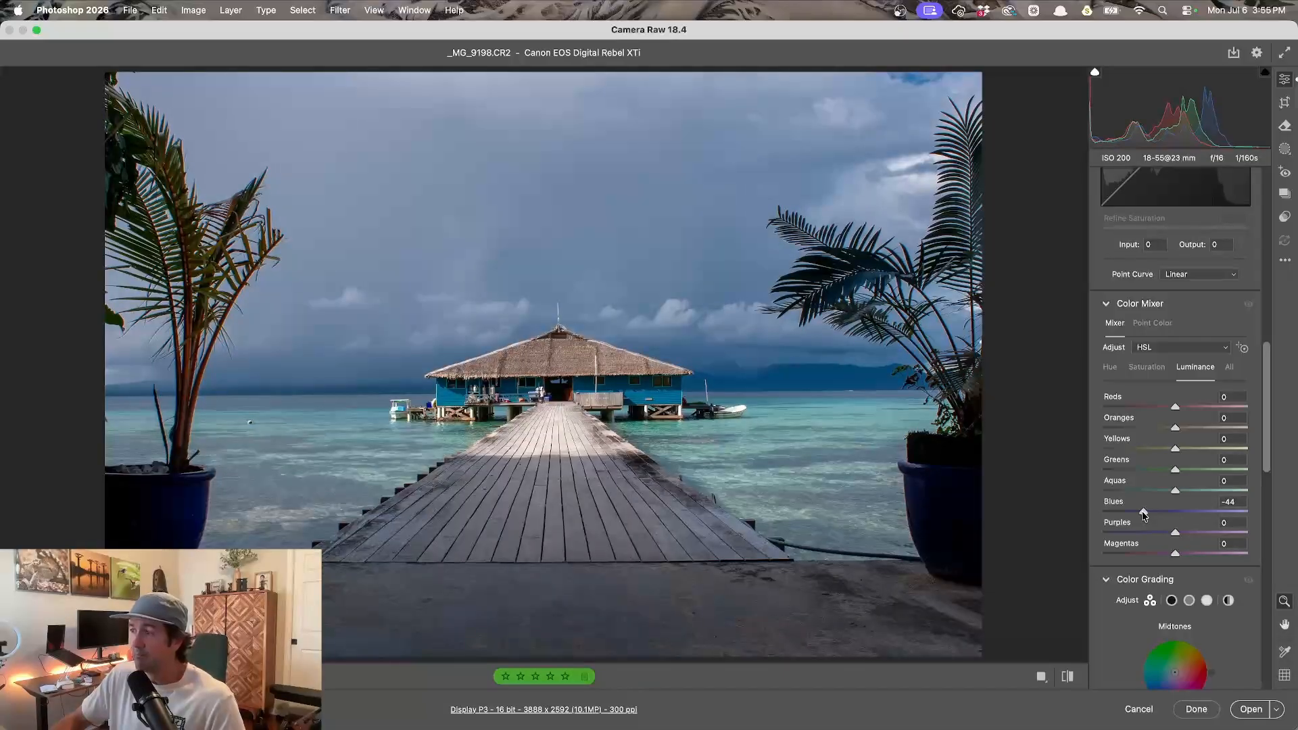
- Raise the Blues saturation to +42
{"action": "left_click", "coordinate": [1145, 367]}
{"action": "left_click_drag", "start_coordinate": [1177, 514], "coordinate": [1208, 513]}
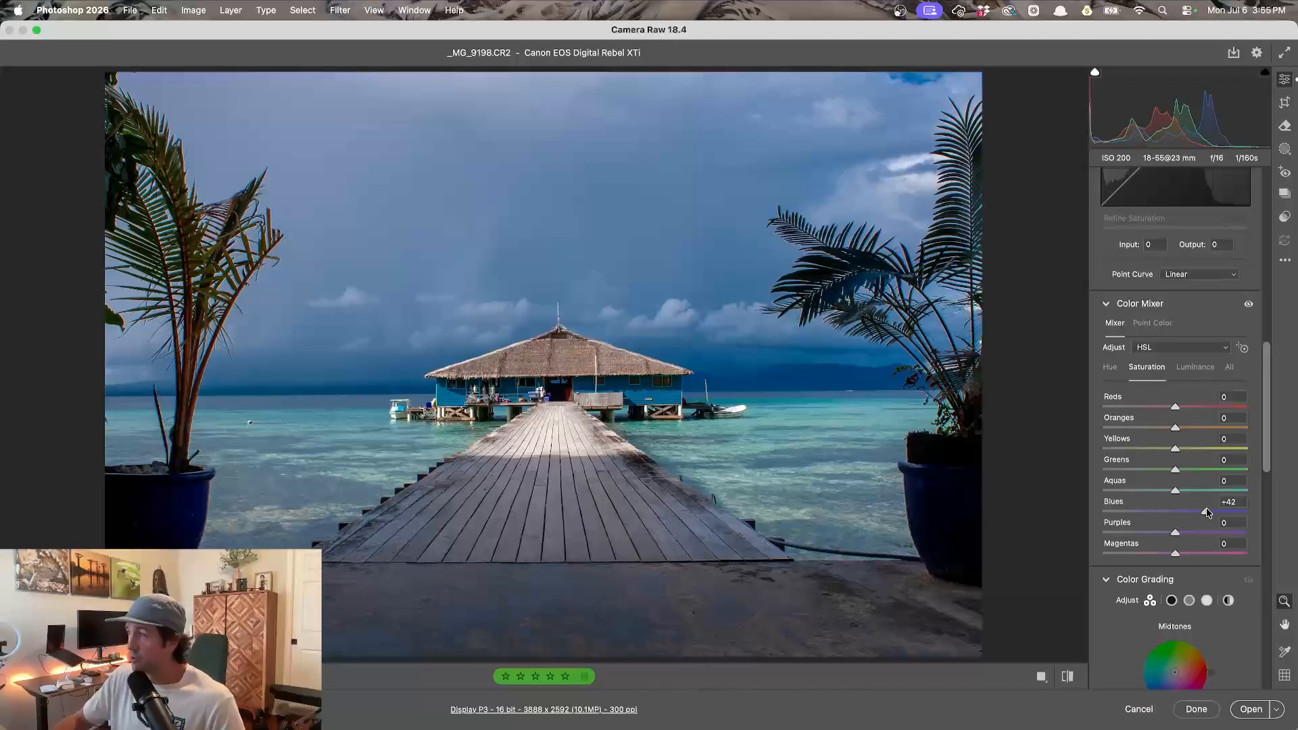
- Increase Contrast to +31 and Vibrance to +25 in the basic Light and Color settings
{"action": "left_click_drag", "start_coordinate": [1266, 469], "coordinate": [1272, 291]}
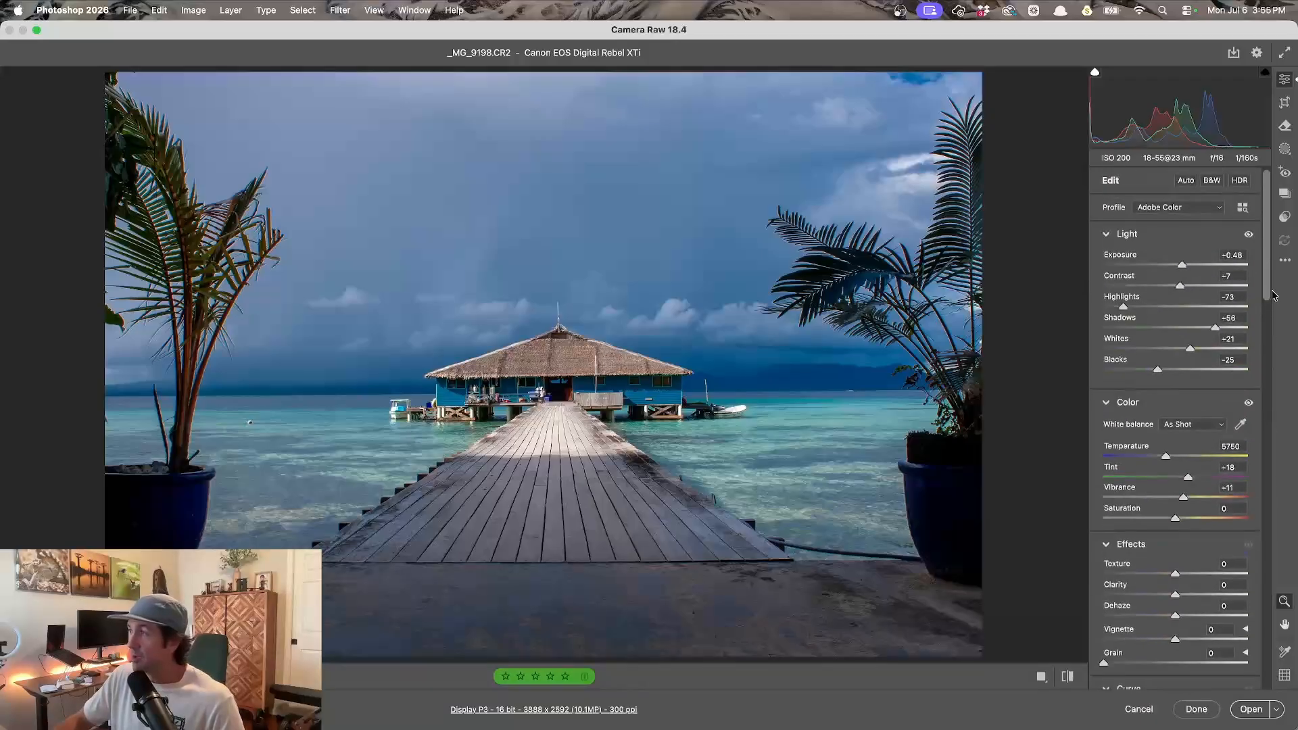
{"action": "left_click", "coordinate": [1185, 180]}
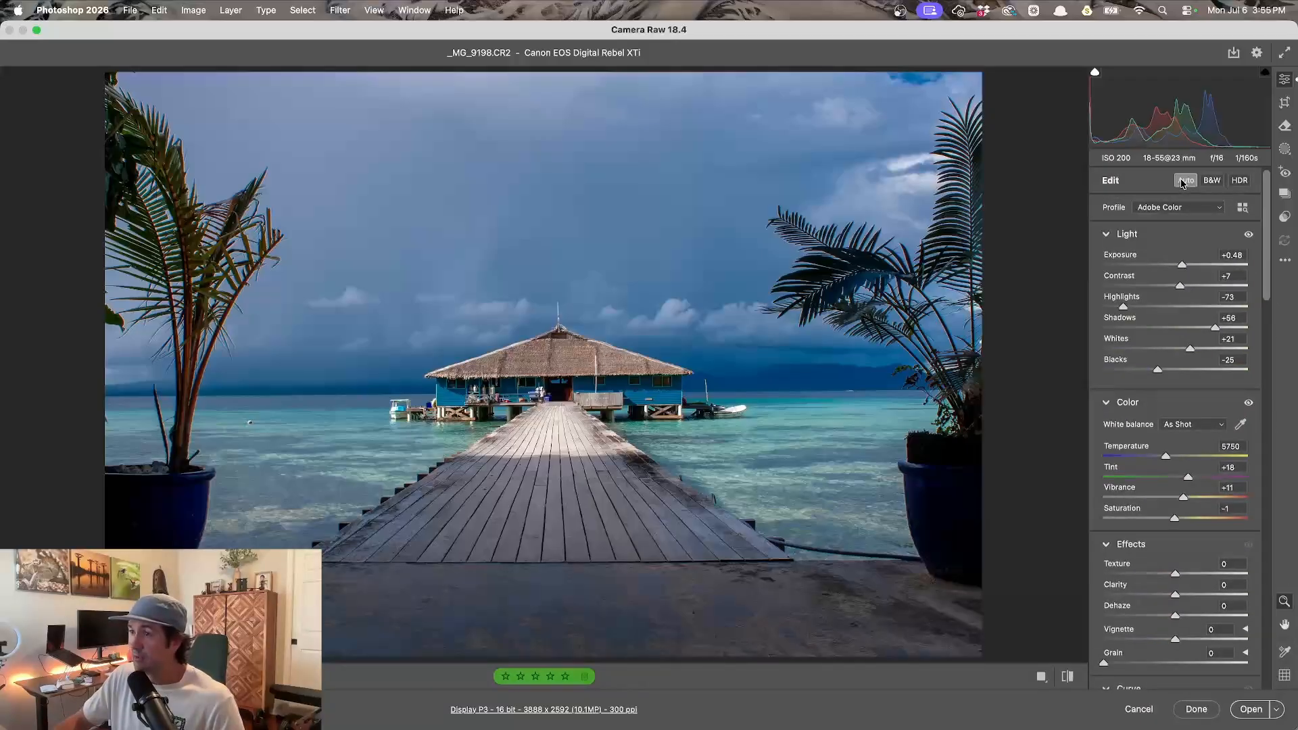
{"action": "scroll", "coordinate": [1268, 287], "scroll_direction": "down", "scroll_amount": 1}
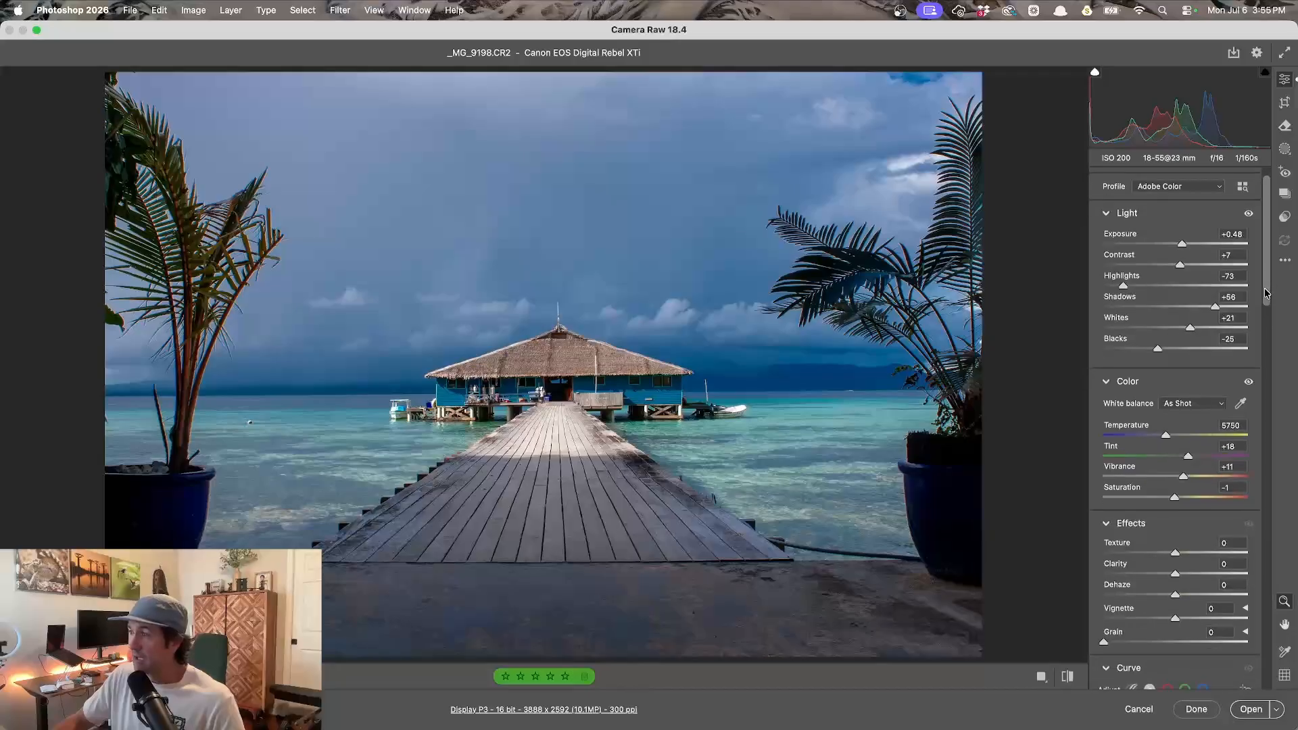
{"action": "left_click", "coordinate": [1199, 265]}
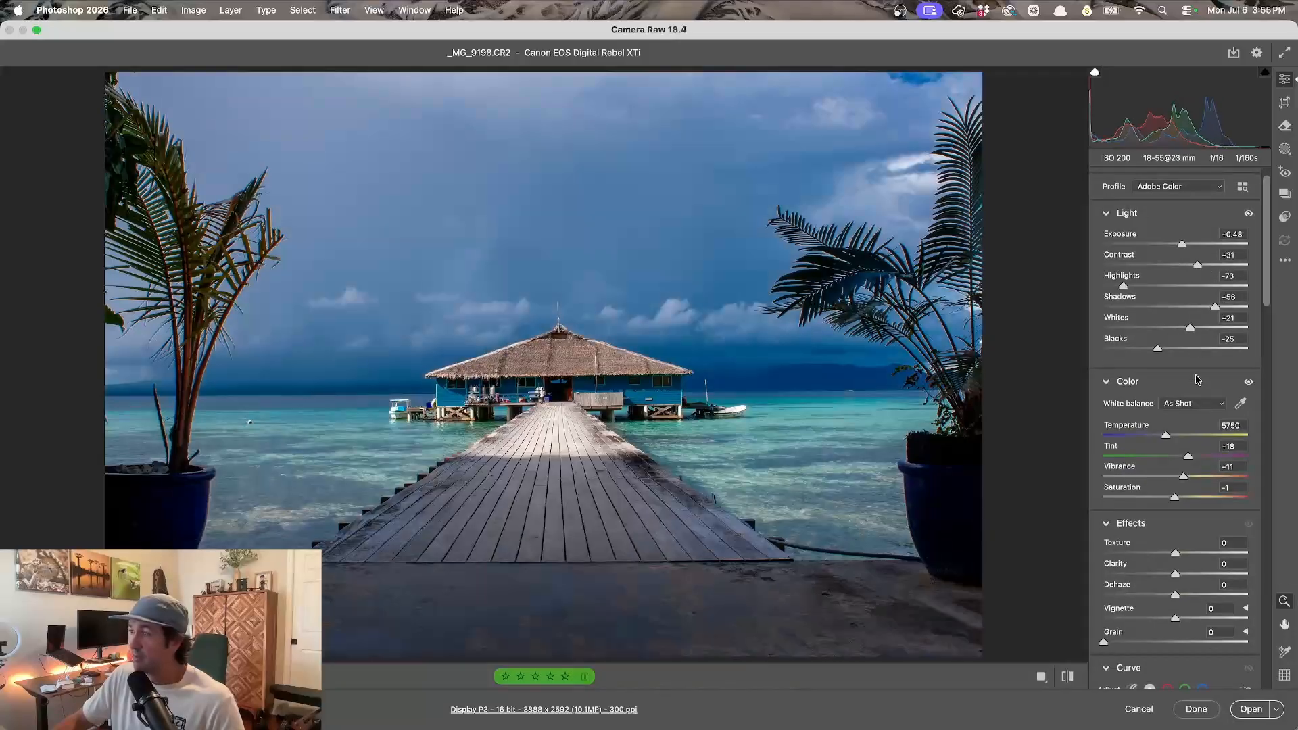
{"action": "left_click_drag", "start_coordinate": [1185, 480], "coordinate": [1194, 479]}
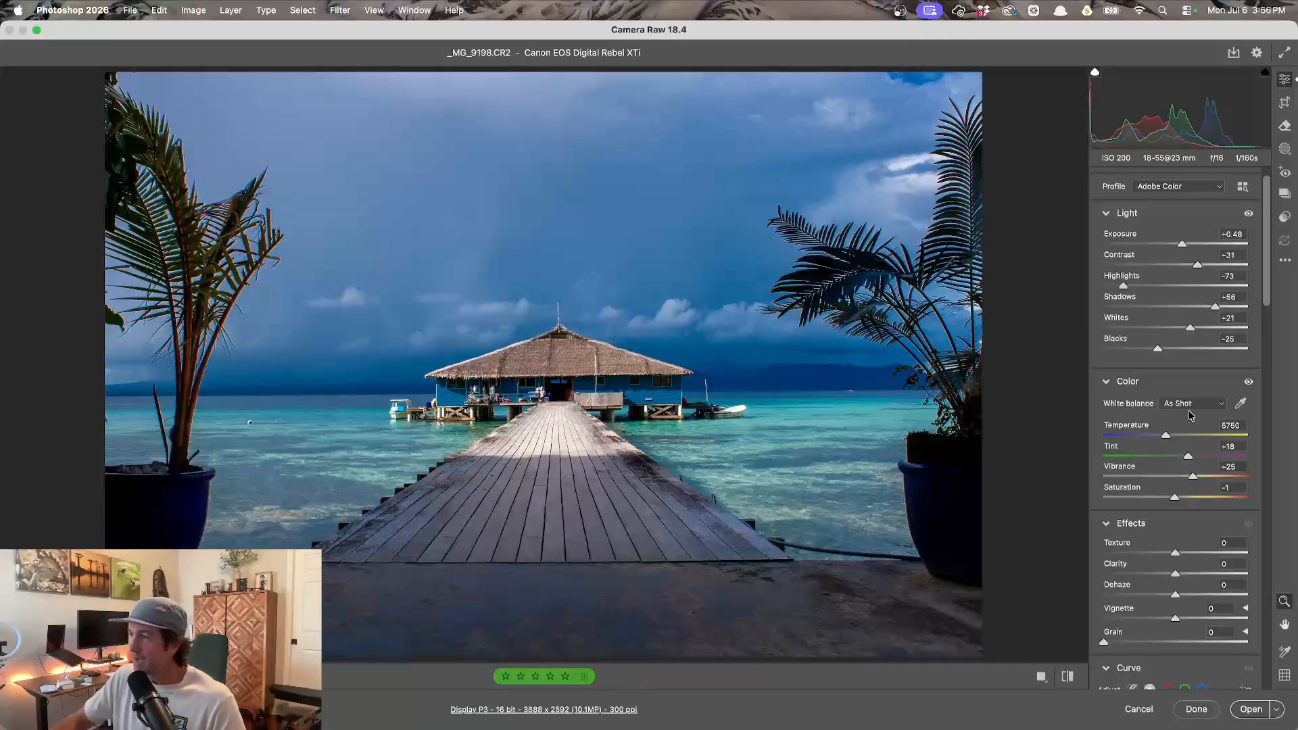
- Set the Blacks to -47
{"action": "left_click", "coordinate": [1138, 351]}
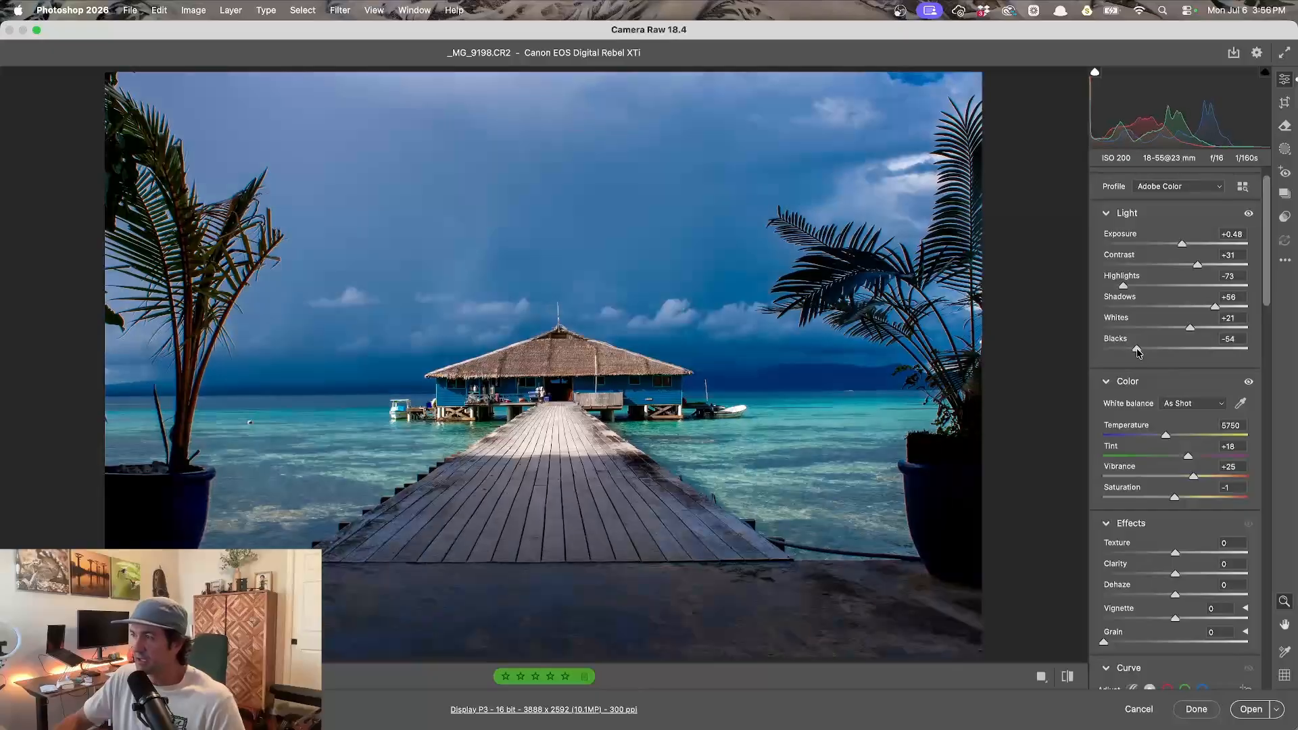
{"action": "left_click_drag", "start_coordinate": [1138, 349], "coordinate": [1141, 350]}
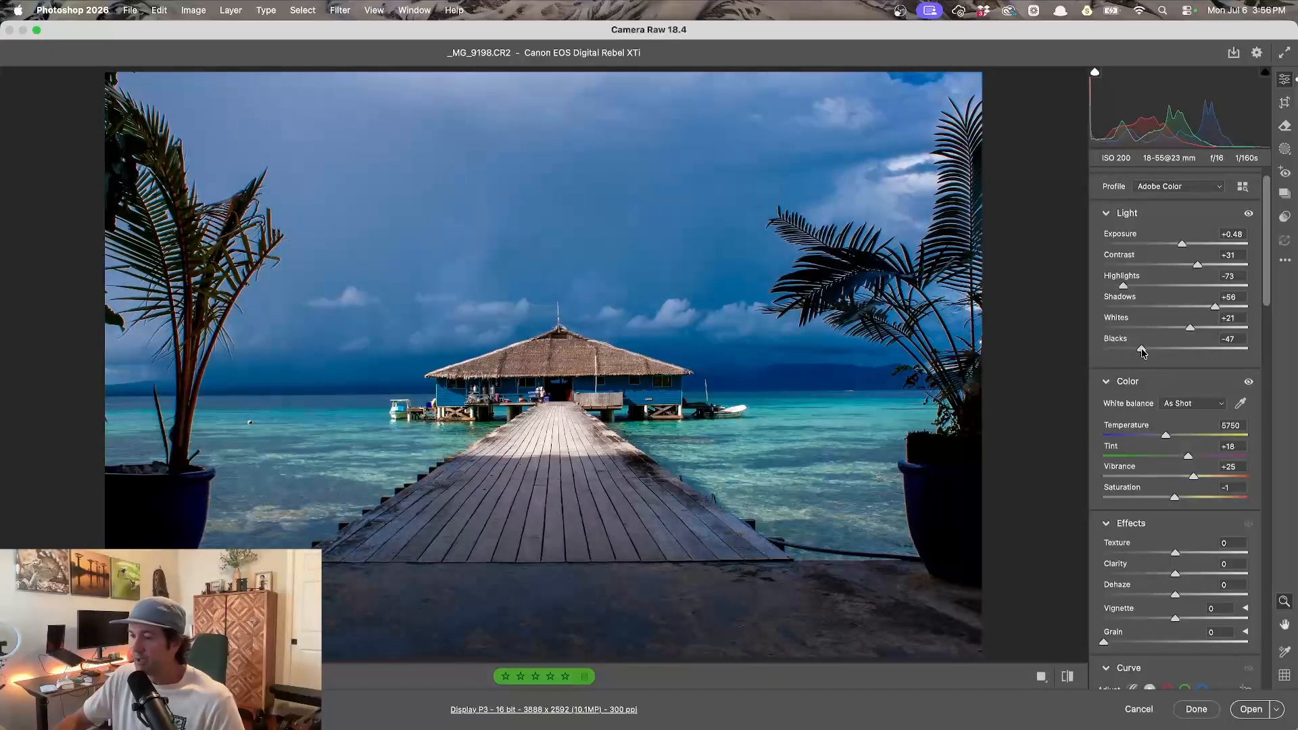
- Draw a radial gradient mask around the hut and pier and invert it
{"action": "key", "text": "j"}
{"action": "left_click_drag", "start_coordinate": [464, 217], "coordinate": [817, 530]}
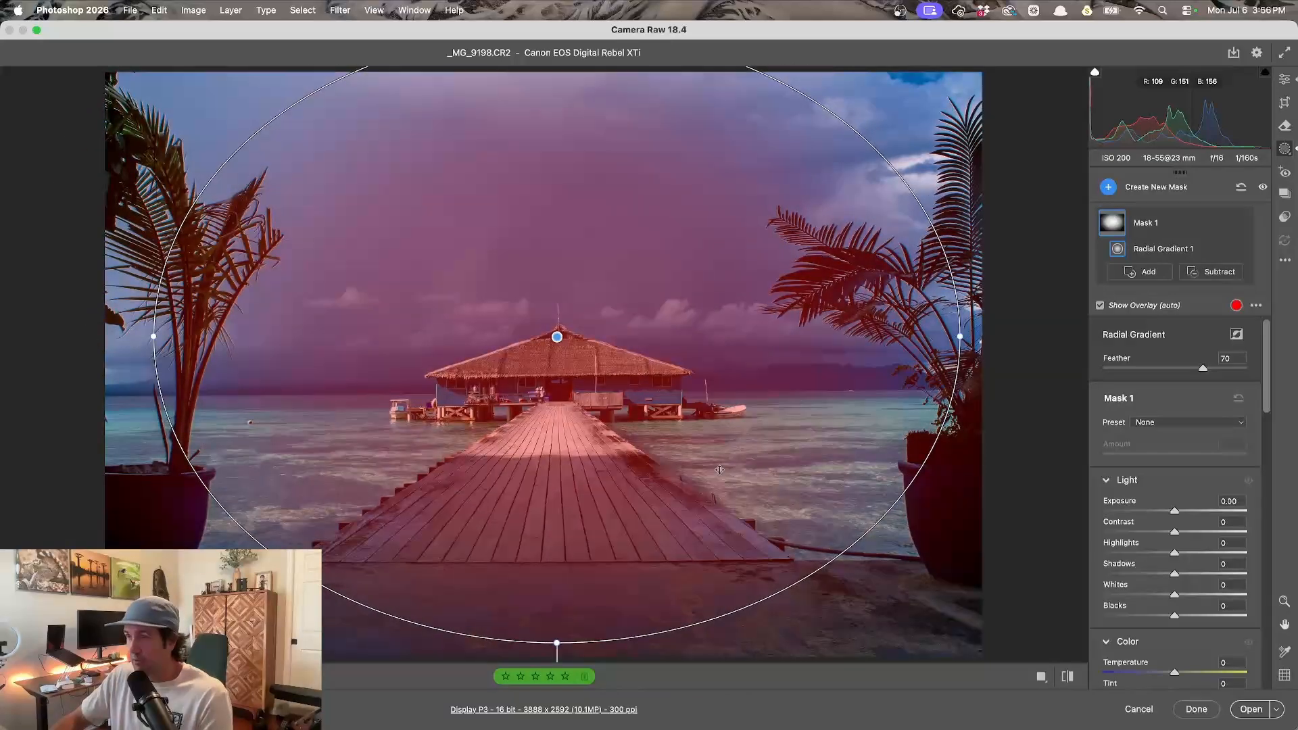
{"action": "key", "text": "x"}
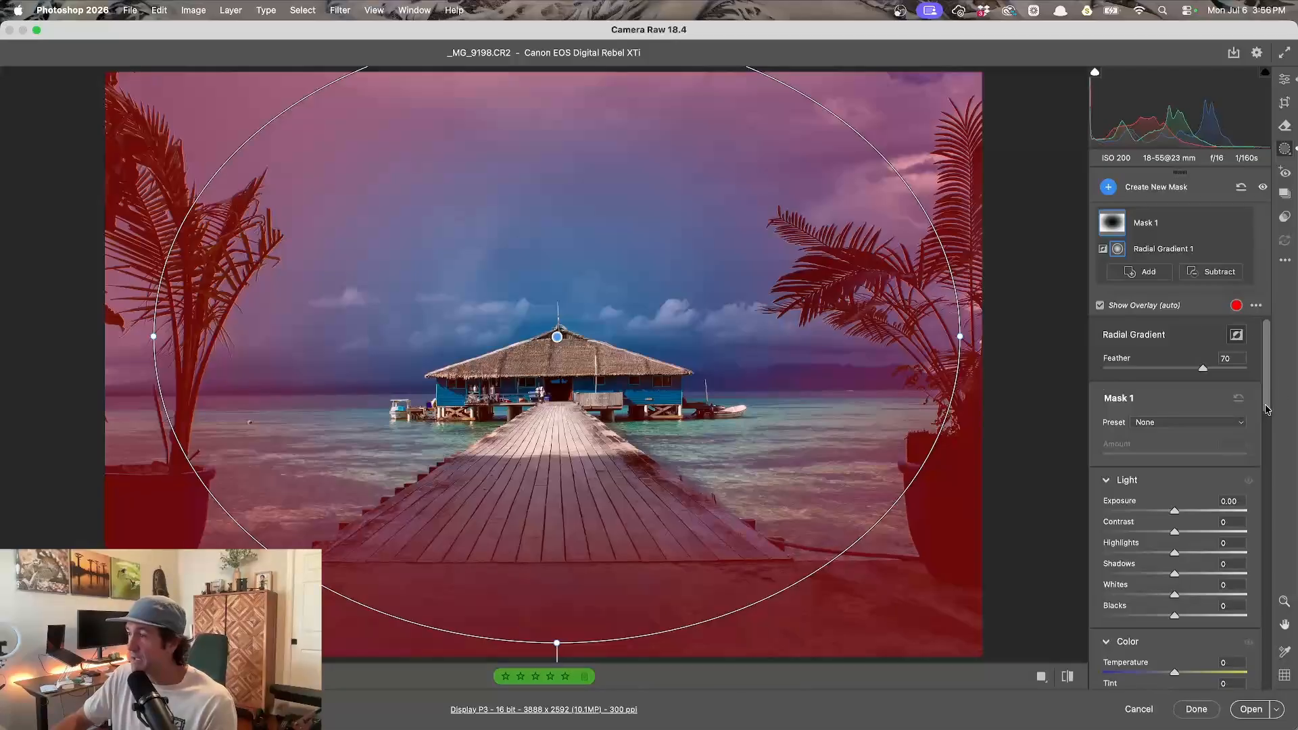
- Set the inverted mask's Exposure to -0.50 and finish the Camera Raw edit
{"action": "scroll", "coordinate": [1267, 409], "scroll_direction": "down", "scroll_amount": 1}
{"action": "left_click_drag", "start_coordinate": [1175, 481], "coordinate": [1167, 480]}
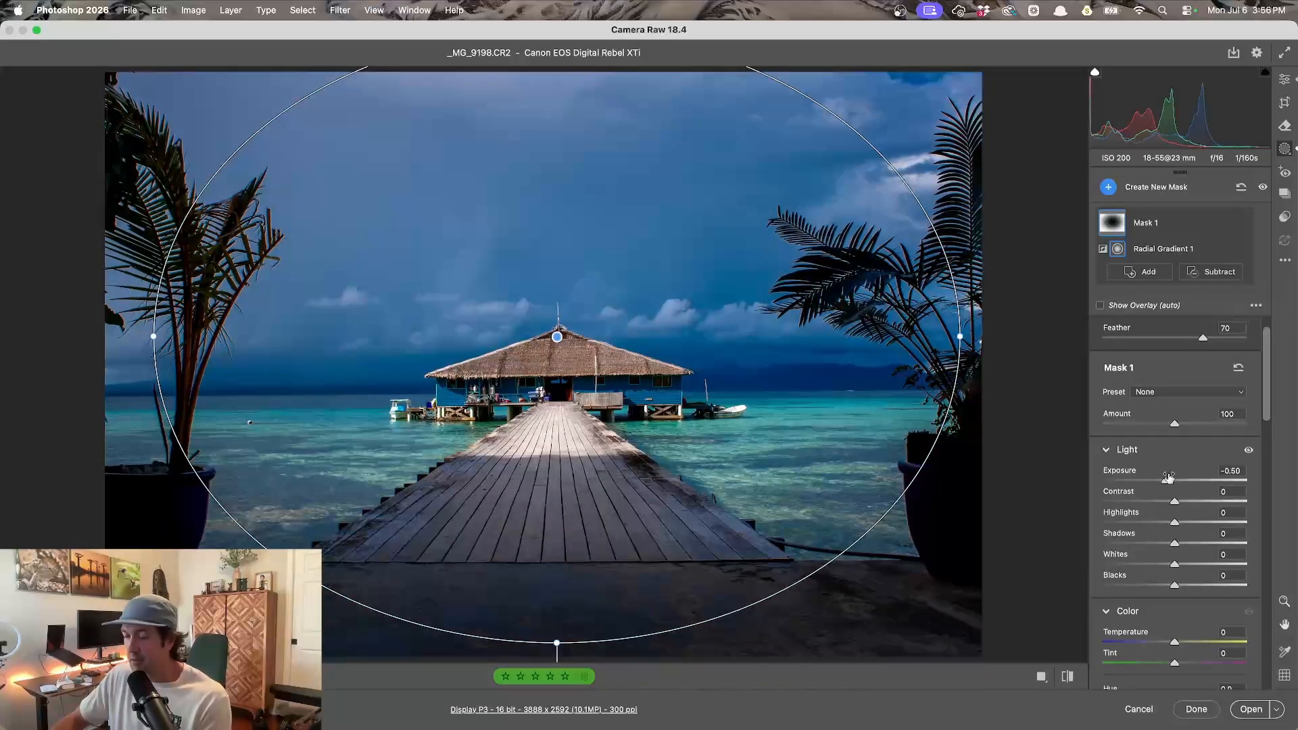
{"action": "key", "text": "e"}
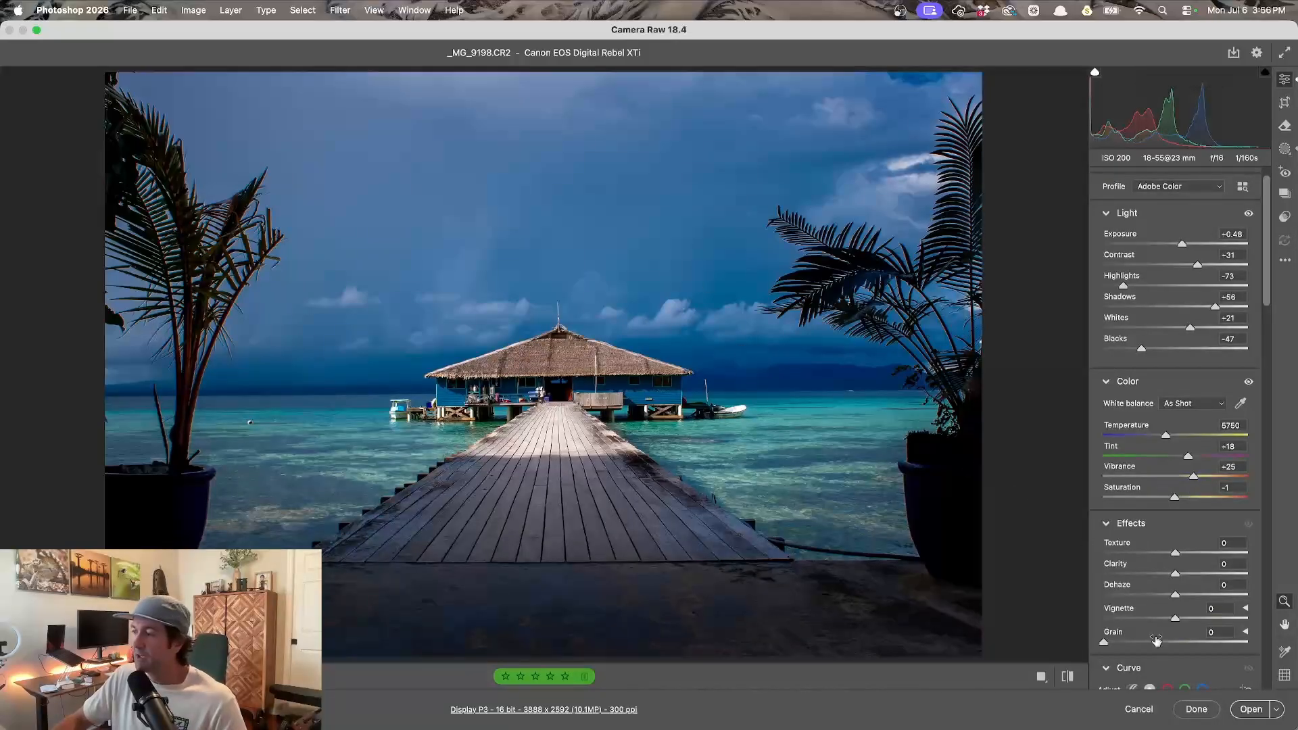
{"action": "left_click", "coordinate": [1196, 710]}
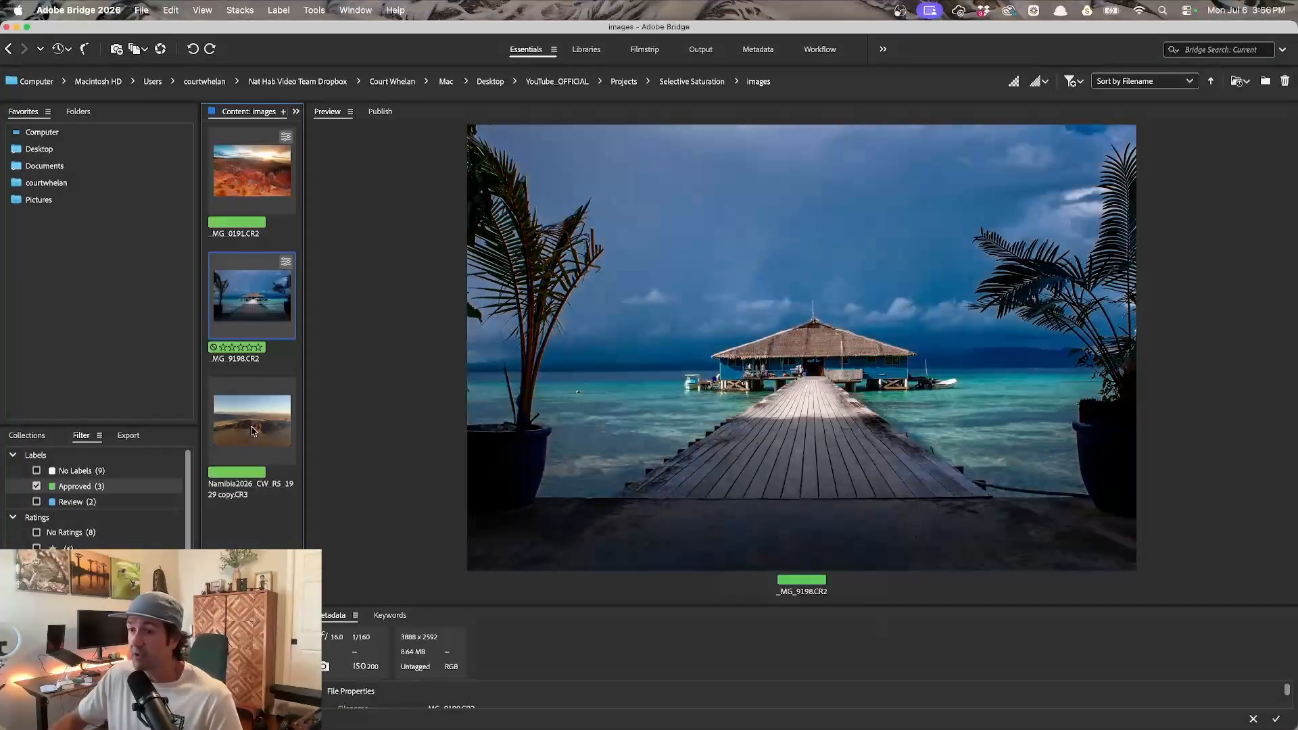
- Open the Namibia2026_CW_R5_1929 copy.CR3 desert photo in Camera Raw
{"action": "left_click", "coordinate": [252, 430]}
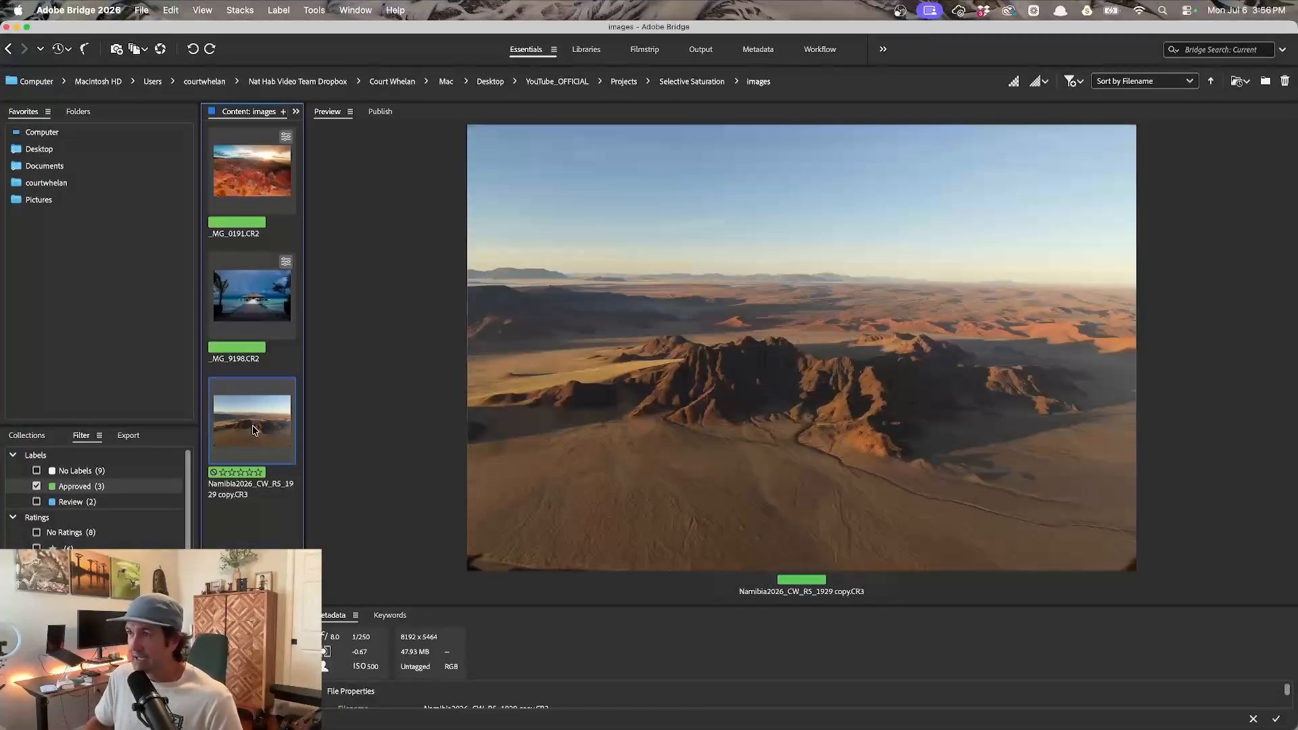
{"action": "double_click", "coordinate": [252, 430]}
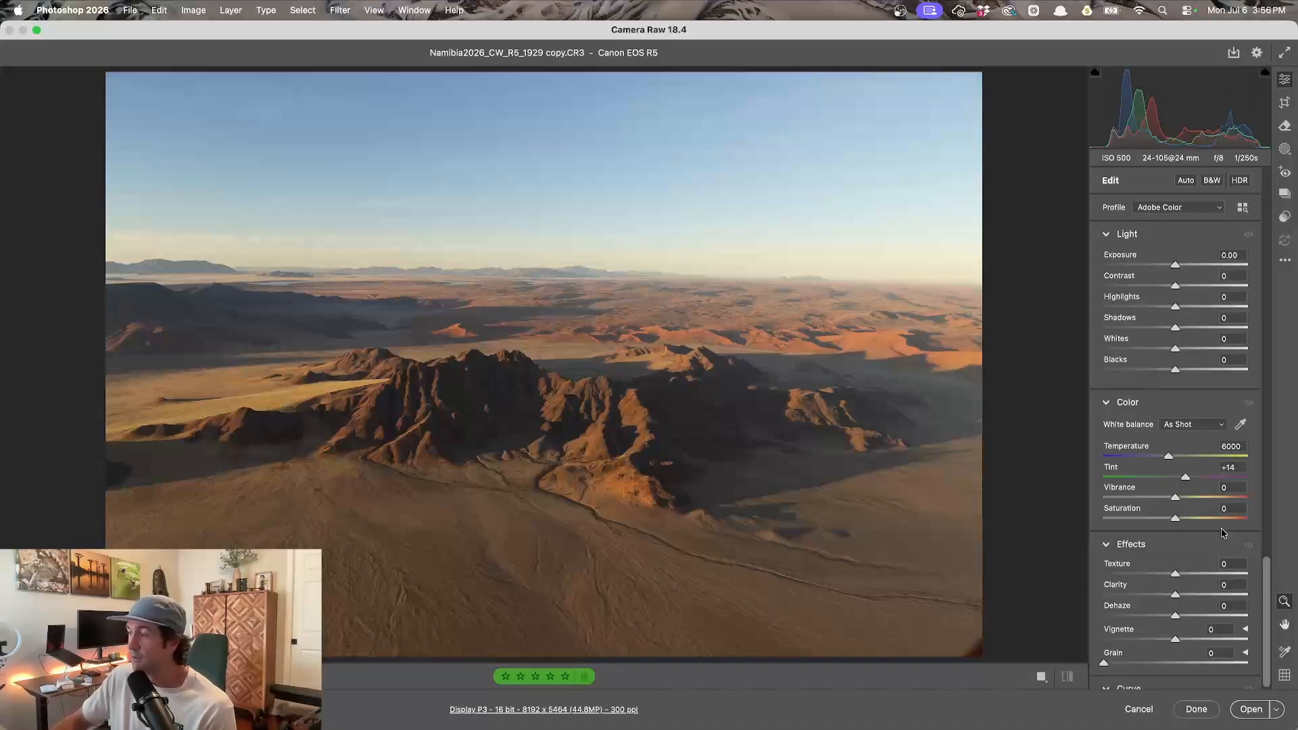
- Lower the Blues luminance in the Color Mixer to -58
{"action": "left_click_drag", "start_coordinate": [1276, 587], "coordinate": [1263, 376]}
{"action": "left_click", "coordinate": [1184, 337]}
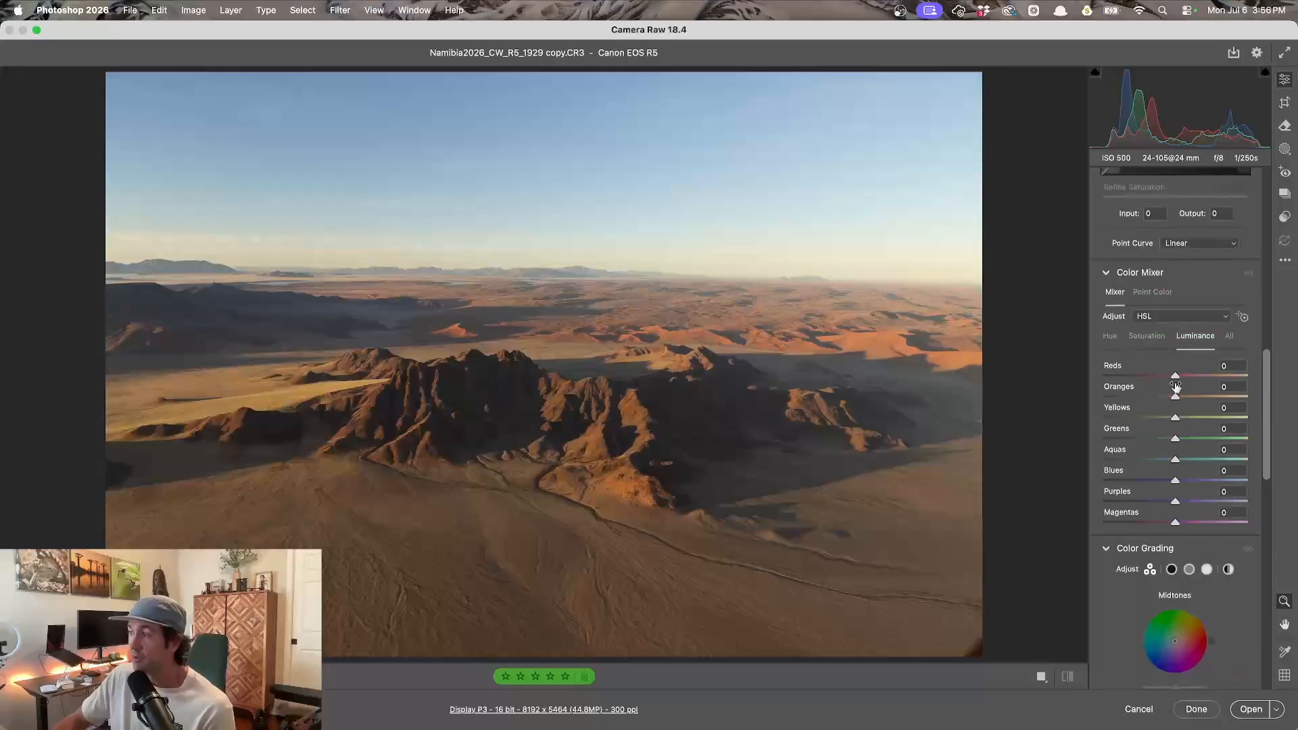
{"action": "left_click", "coordinate": [1133, 481]}
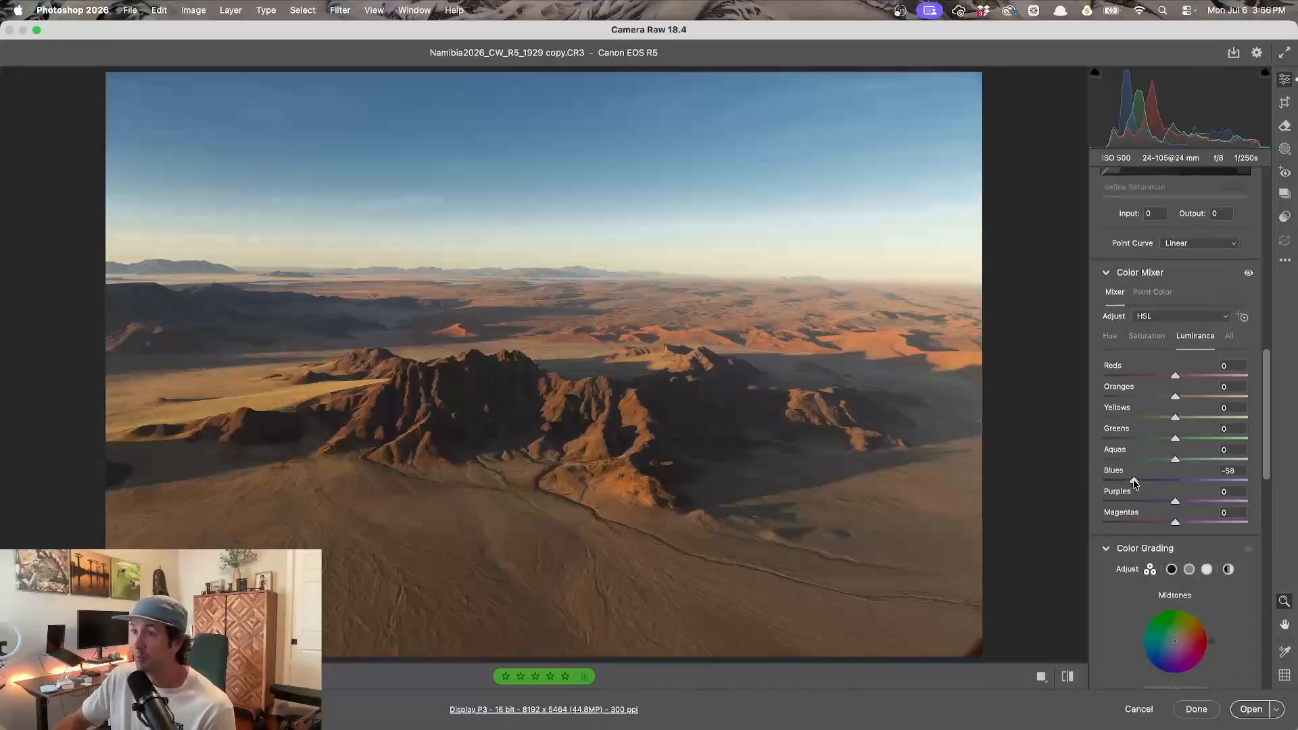
- Raise the Blues saturation to +56
{"action": "left_click", "coordinate": [1147, 337]}
{"action": "left_click_drag", "start_coordinate": [1177, 481], "coordinate": [1215, 481]}
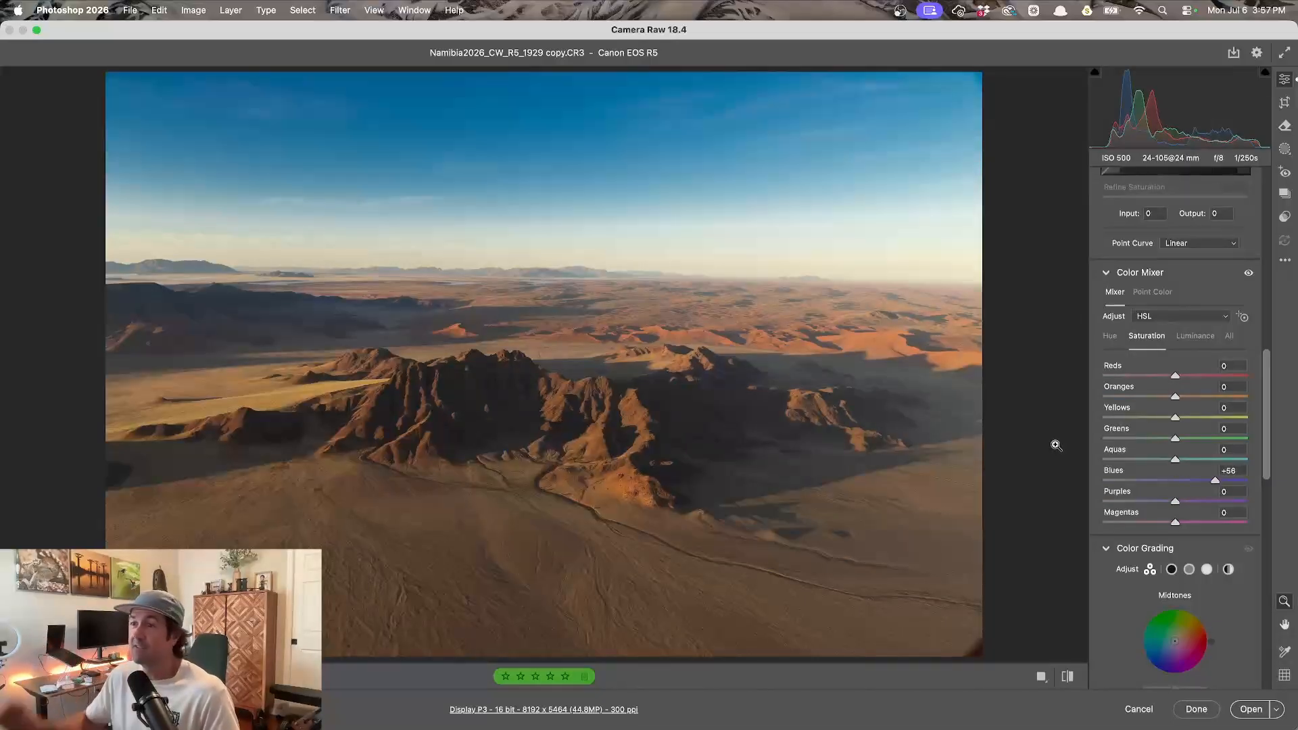
- Try shifting the Blues hue to +25
{"action": "left_click", "coordinate": [1110, 337]}
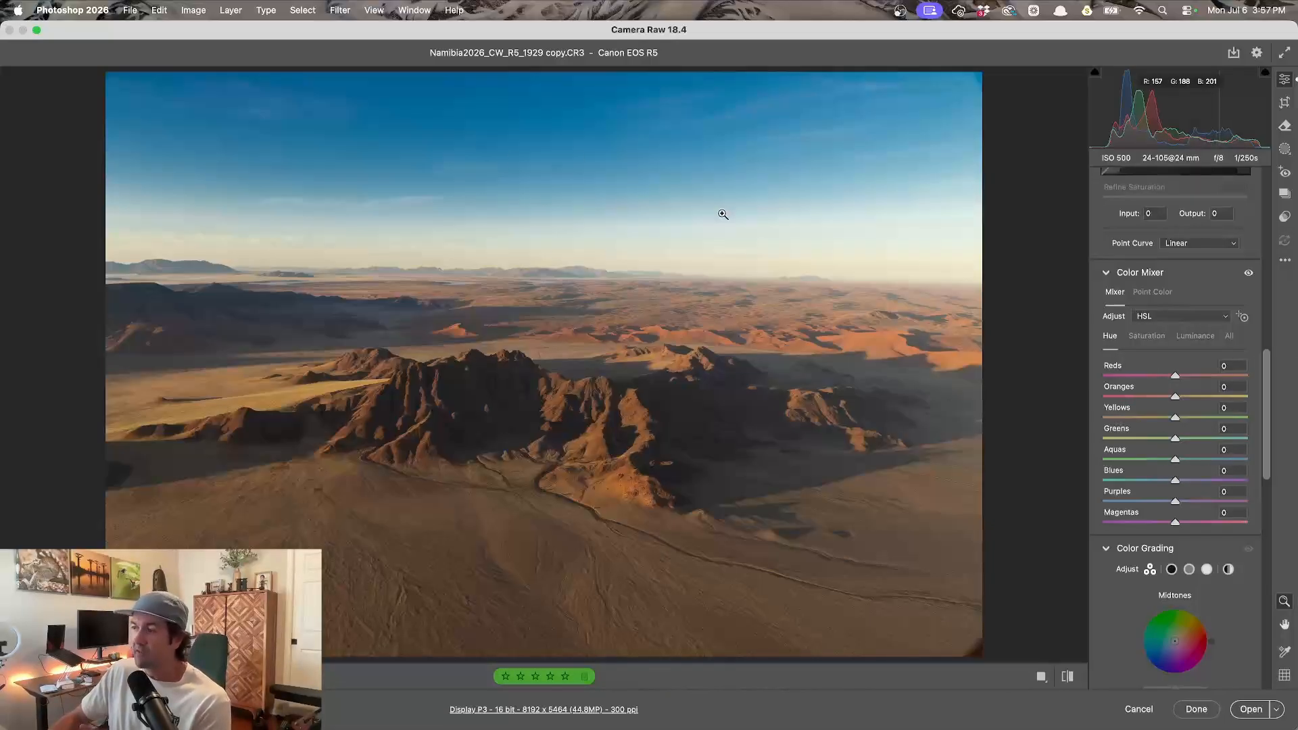
{"action": "left_click_drag", "start_coordinate": [1176, 483], "coordinate": [1194, 486]}
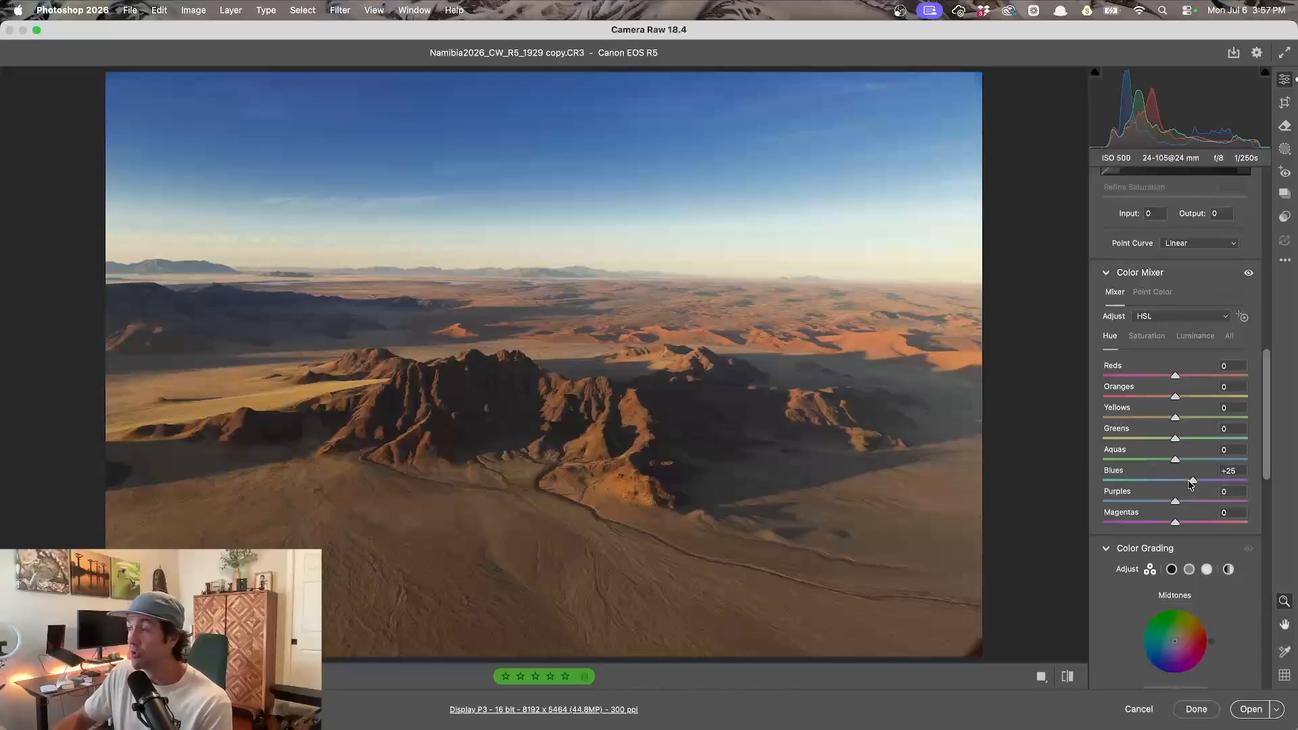
{"action": "left_click_drag", "start_coordinate": [1194, 484], "coordinate": [1176, 483]}
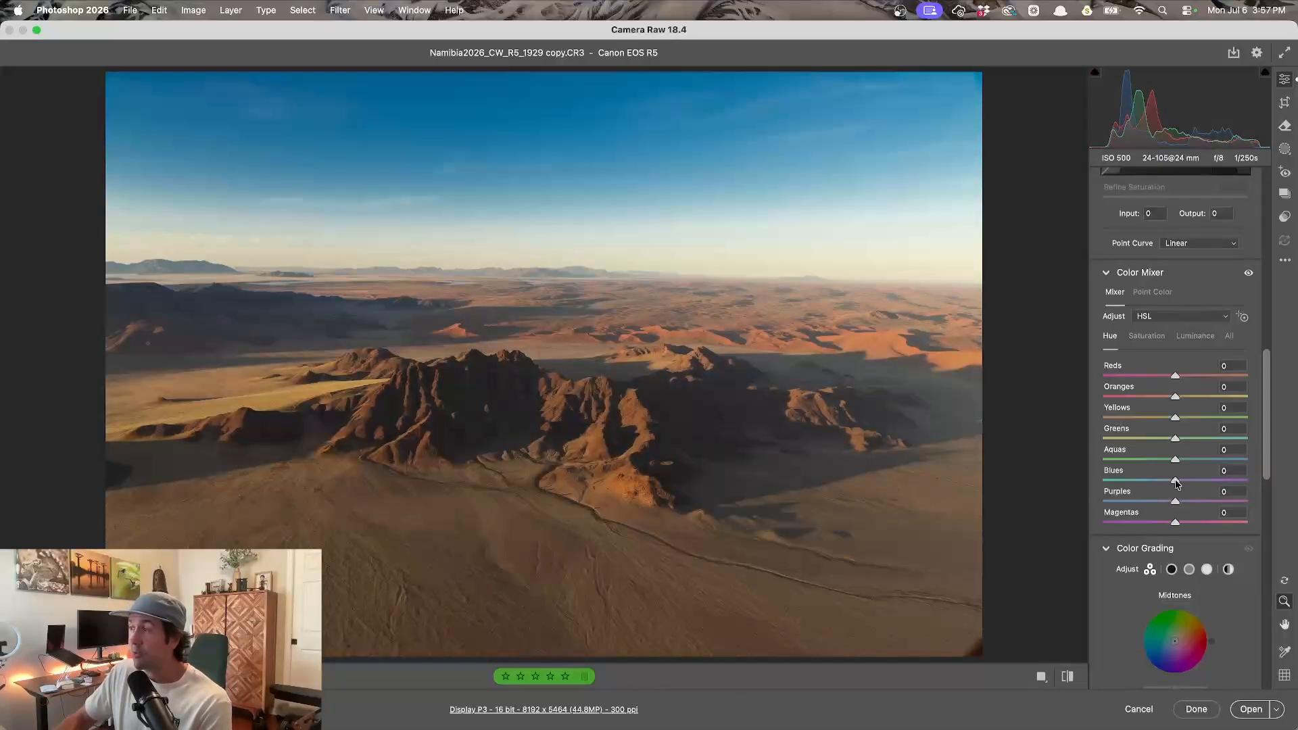
- Set the Blues hue to +20
{"action": "left_click", "coordinate": [1161, 342]}
{"action": "left_click", "coordinate": [1207, 343]}
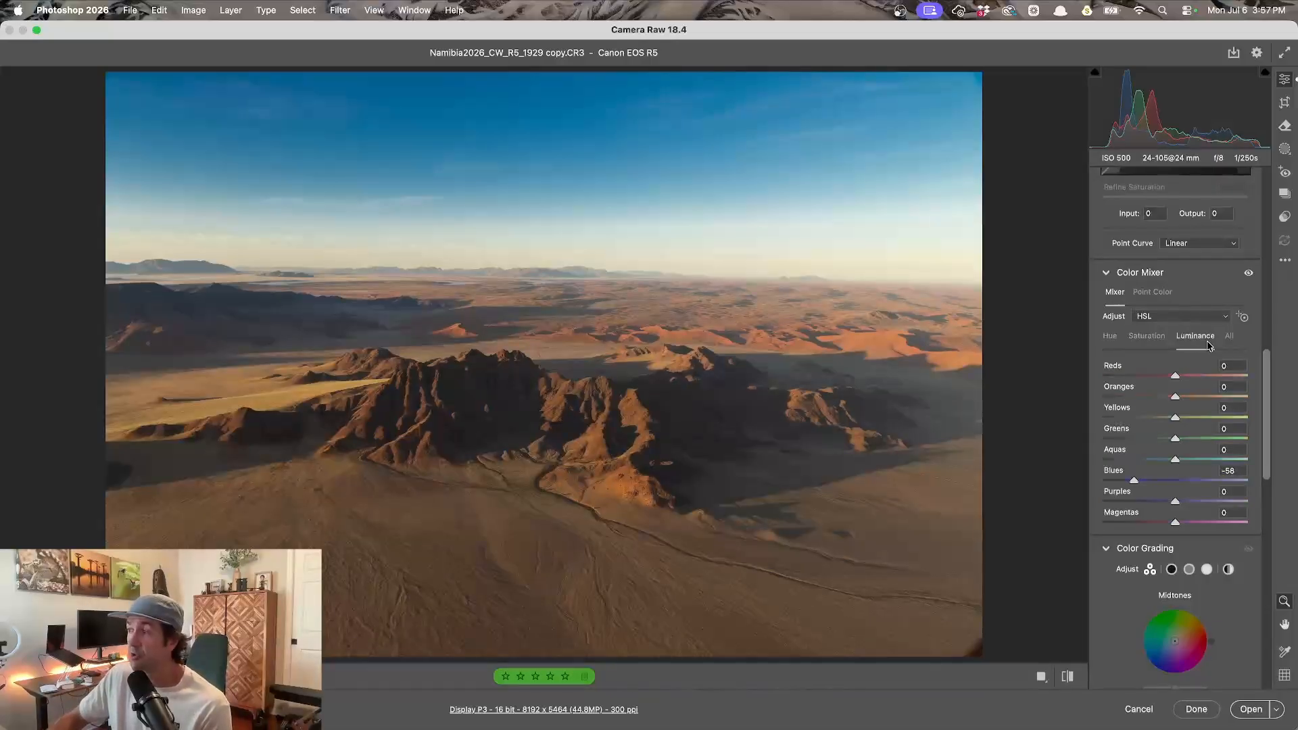
{"action": "left_click", "coordinate": [1112, 338]}
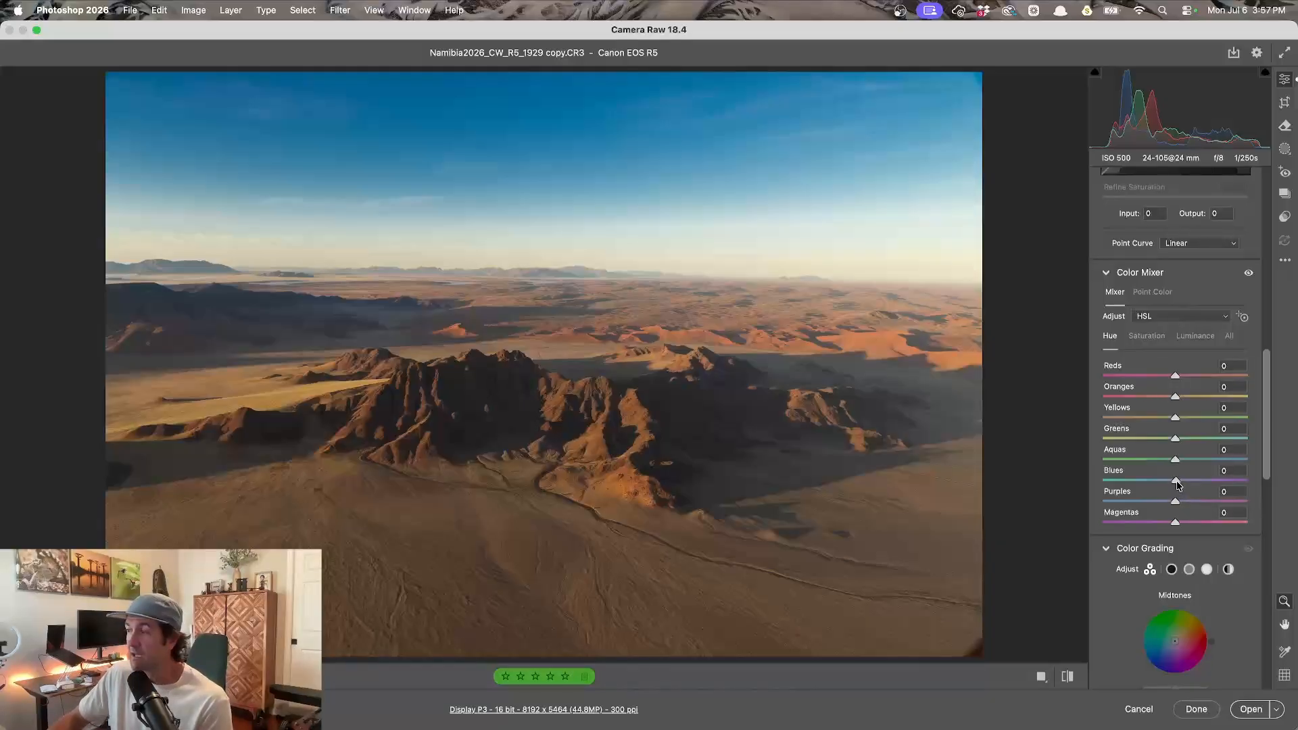
{"action": "left_click_drag", "start_coordinate": [1176, 481], "coordinate": [1191, 484]}
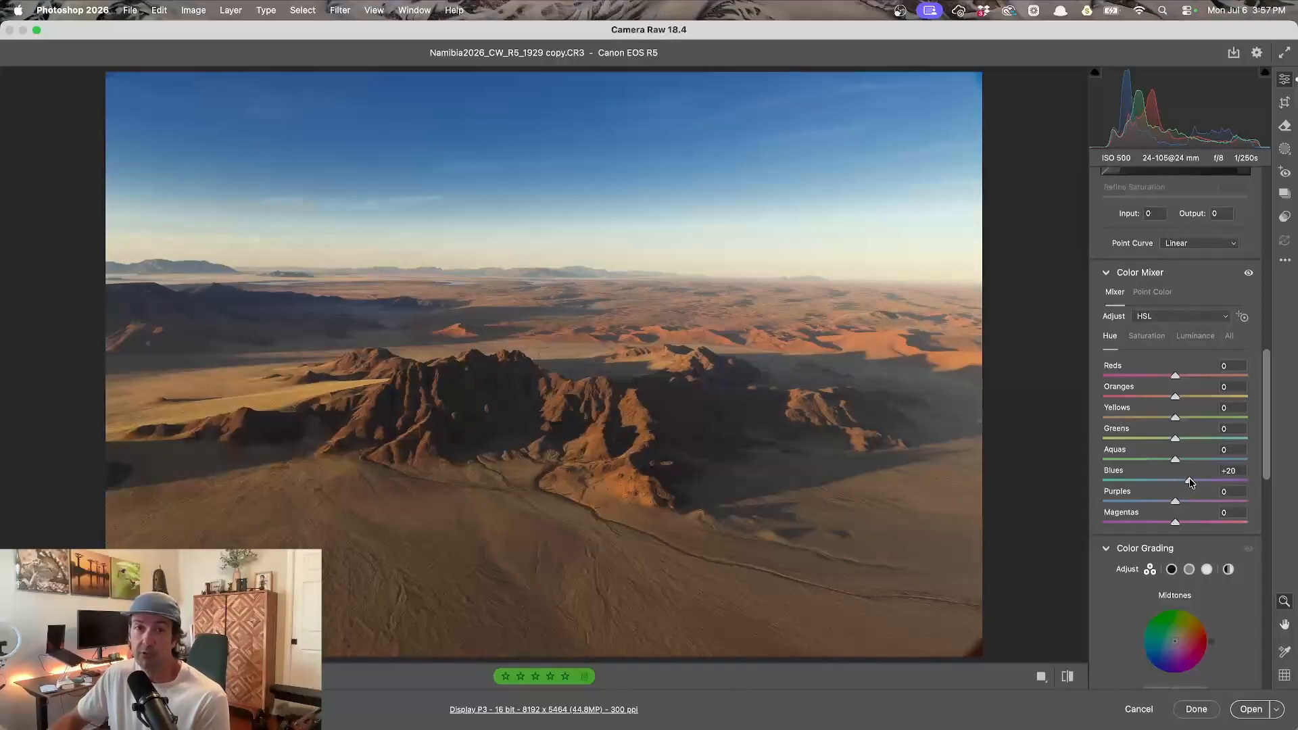